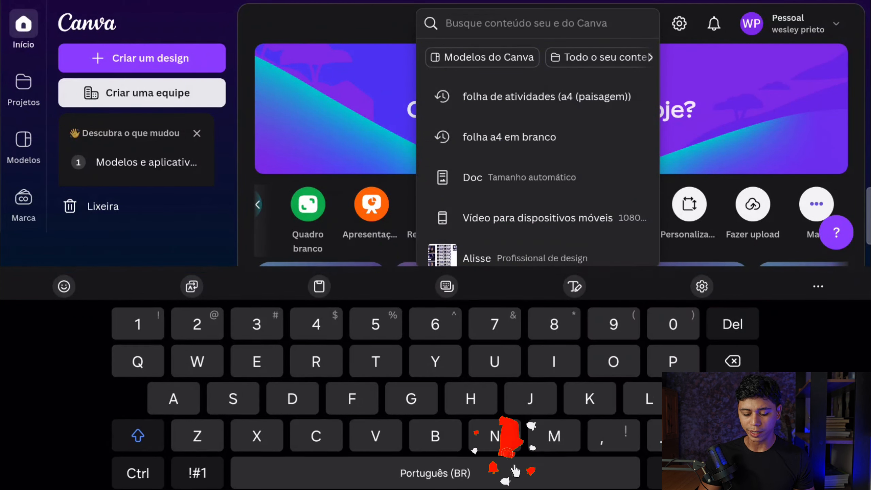
# Search for "folha a4 em branco" and create a blank design from the Folha de atividades (A4 (paisagem)) format
pyautogui.click(509, 136)
pyautogui.click(538, 23)
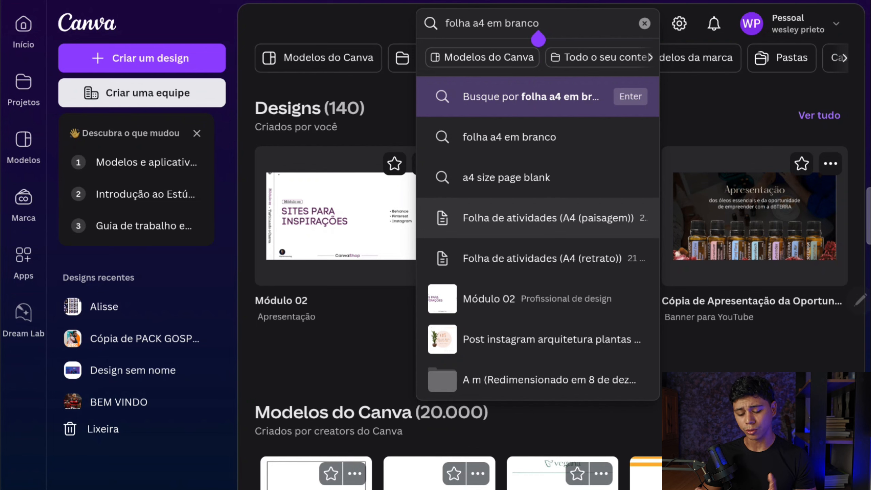
pyautogui.click(548, 217)
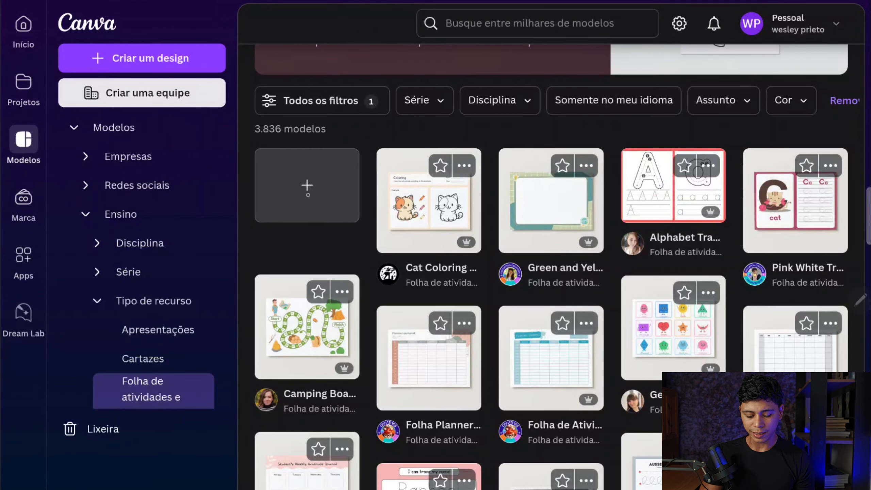
pyautogui.click(306, 186)
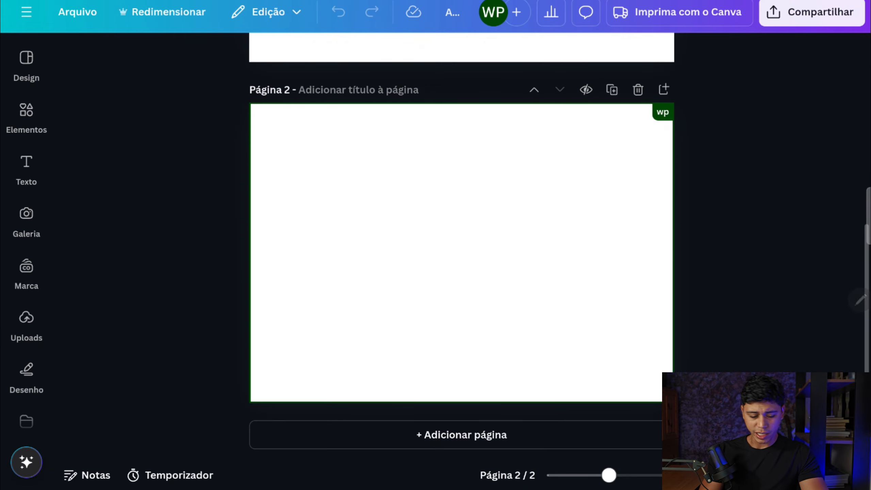
# Add a square shape to page 2 and fill it with a radial gradient from #5D4B81 at the centre to #070415
pyautogui.click(27, 110)
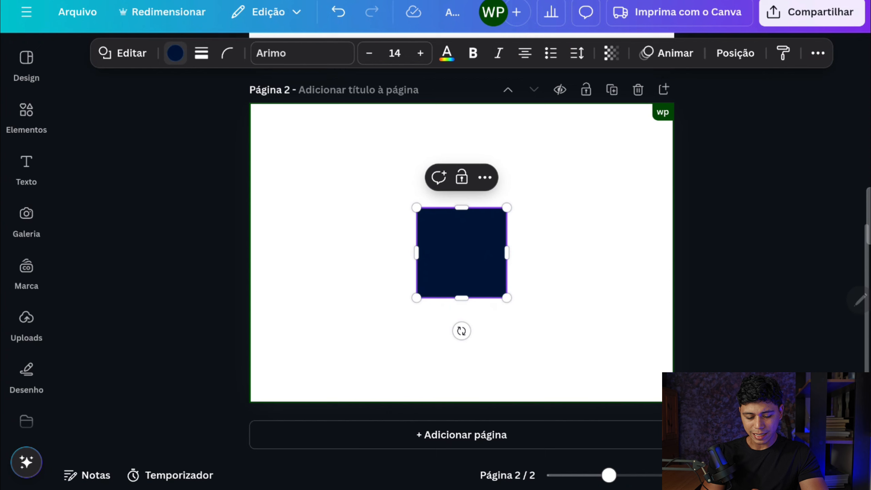
pyautogui.click(175, 53)
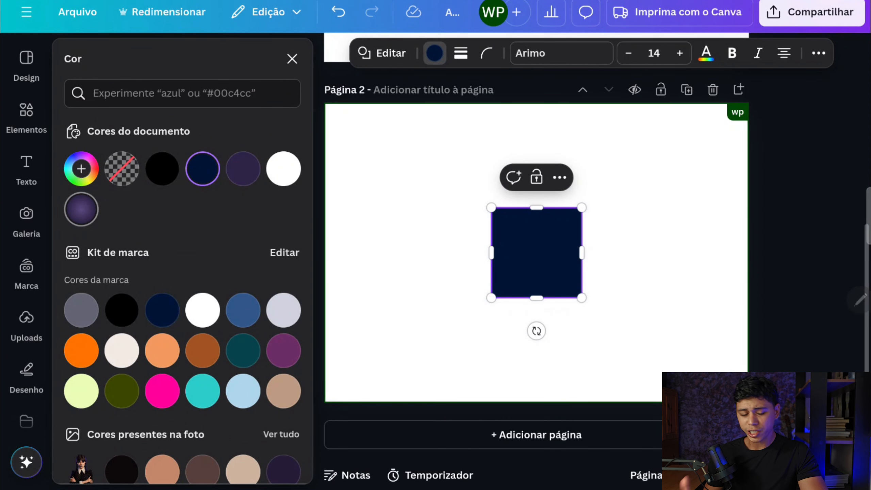
pyautogui.click(81, 168)
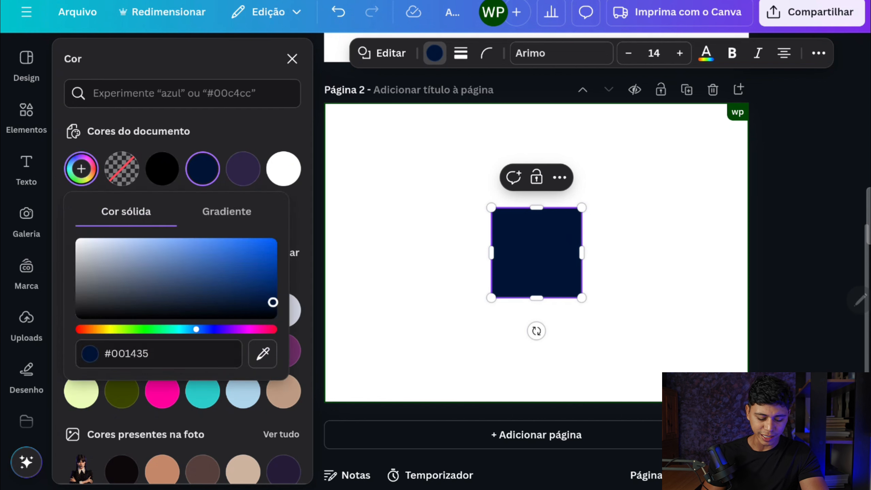
pyautogui.click(227, 211)
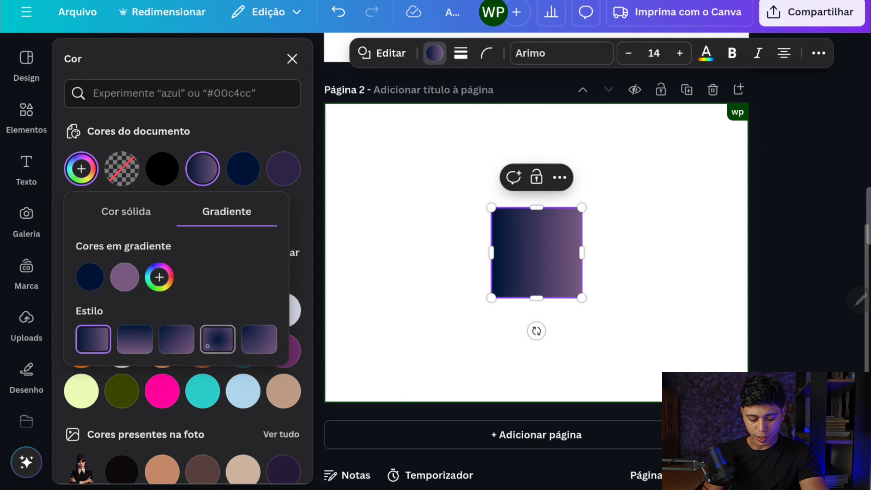
pyautogui.click(216, 330)
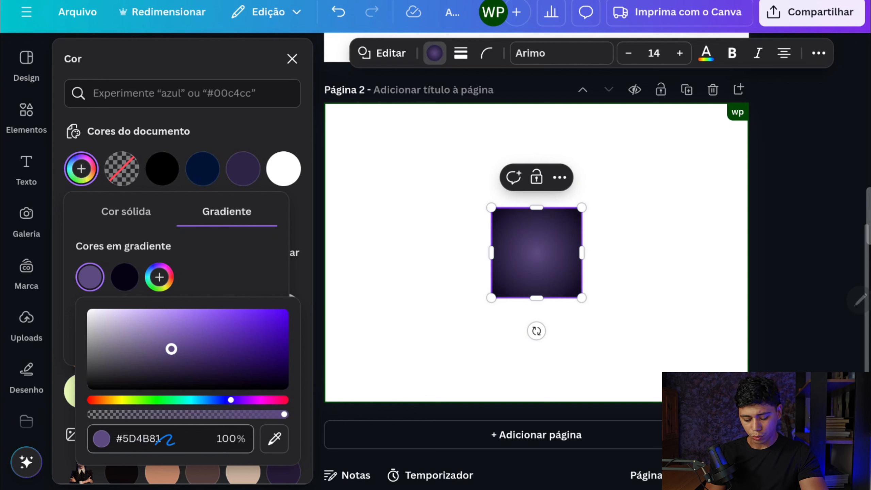
pyautogui.click(124, 277)
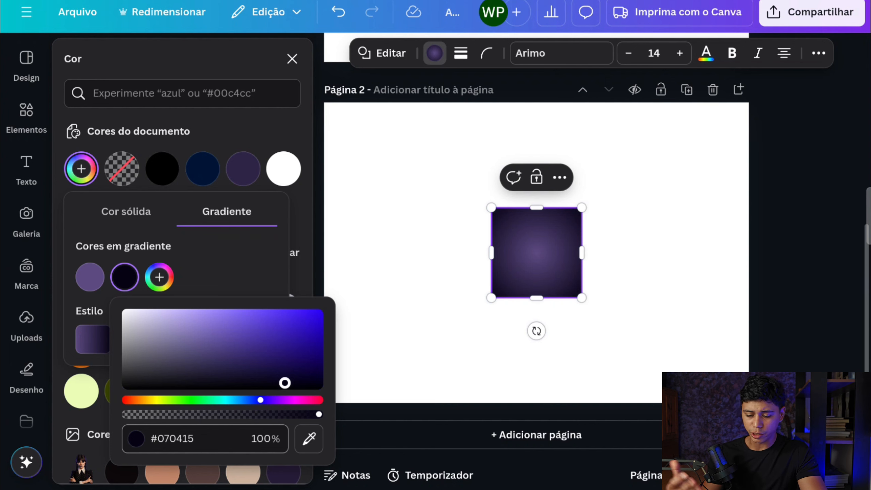
pyautogui.click(292, 59)
# Resize the gradient shape to 8.5 cm wide by 5.5 cm high and move it toward the page's upper-left corner
pyautogui.click(734, 53)
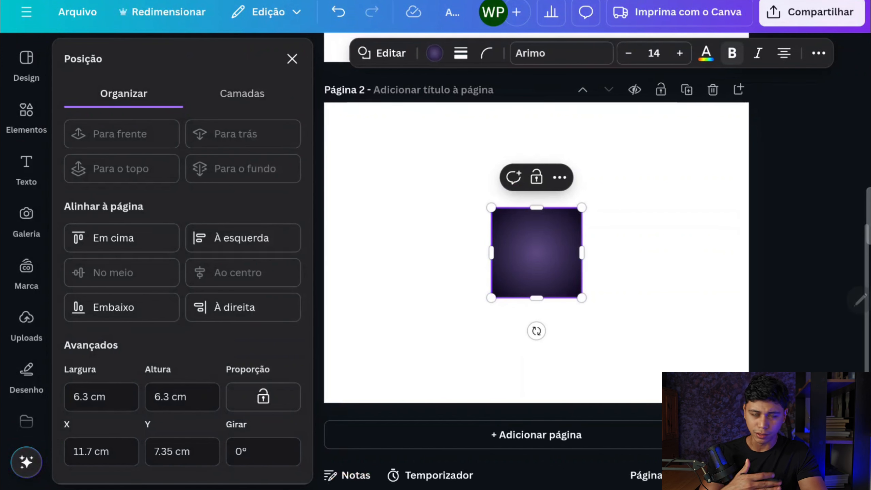
pyautogui.click(86, 397)
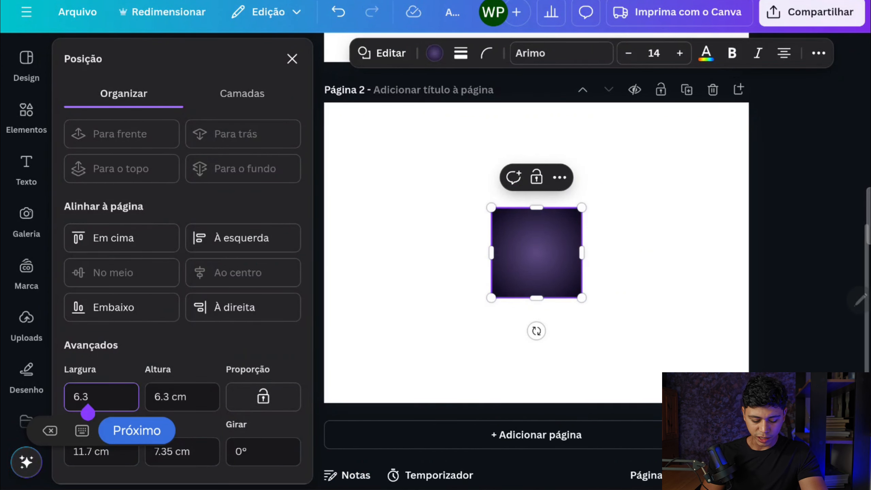
pyautogui.write('8.')
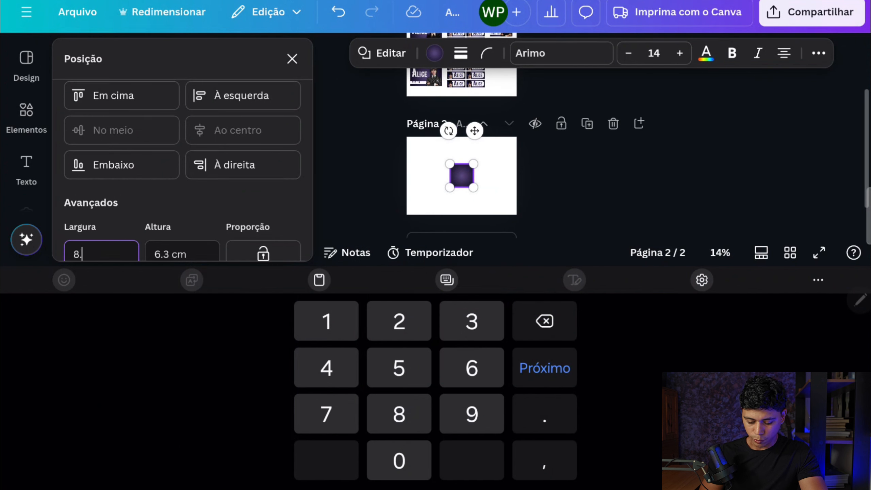
pyautogui.write('5')
pyautogui.press('Tab')
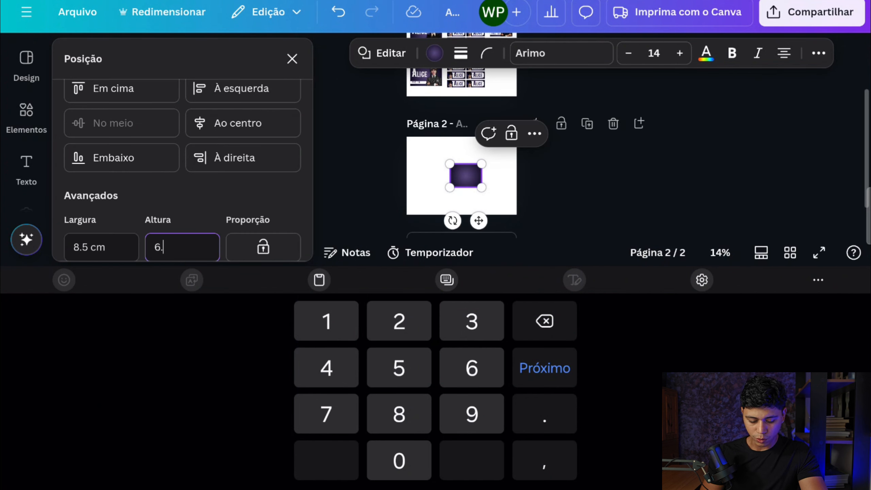
pyautogui.press('BackSpace')
pyautogui.press('BackSpace')
pyautogui.write('5')
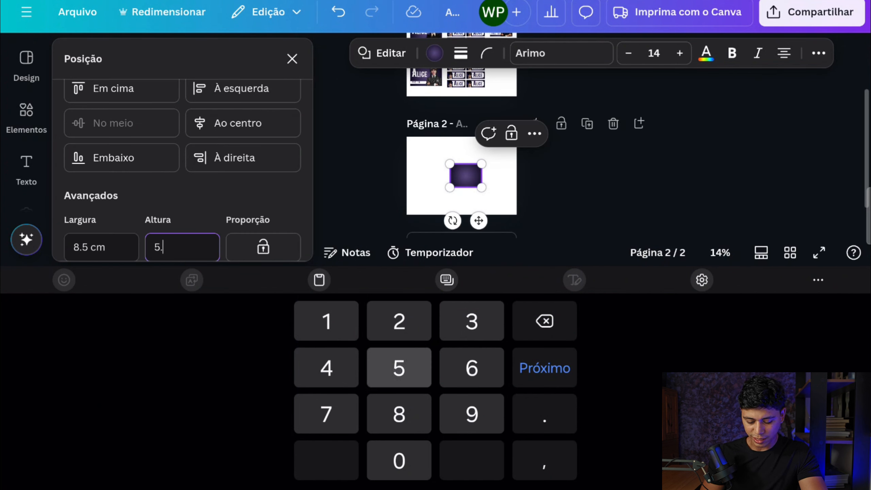
pyautogui.write('.5')
pyautogui.press('Tab')
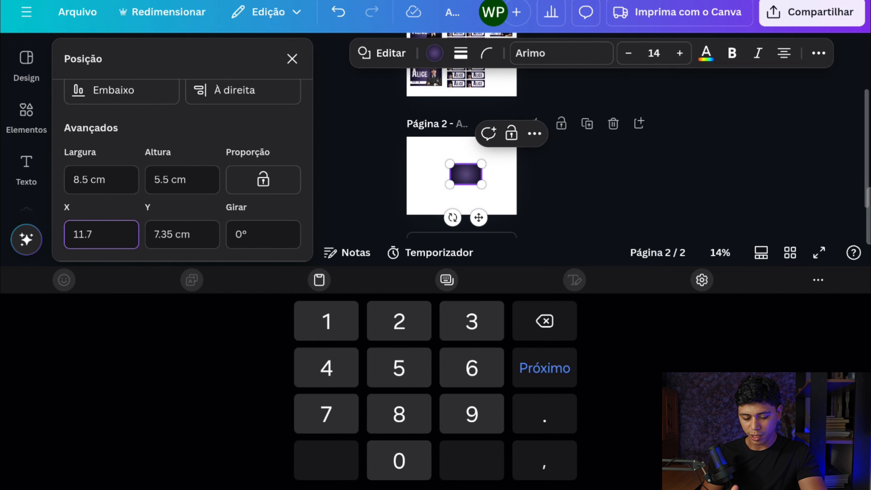
pyautogui.click(292, 59)
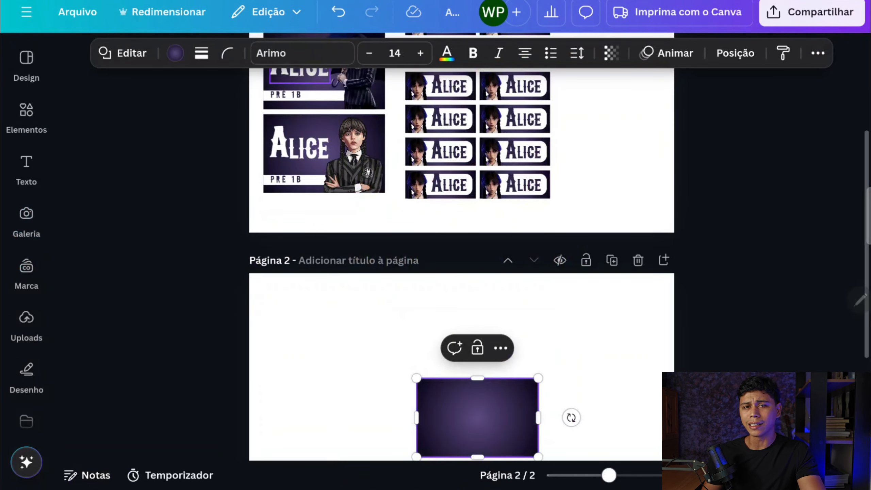
pyautogui.scroll(-3, 461, 261)
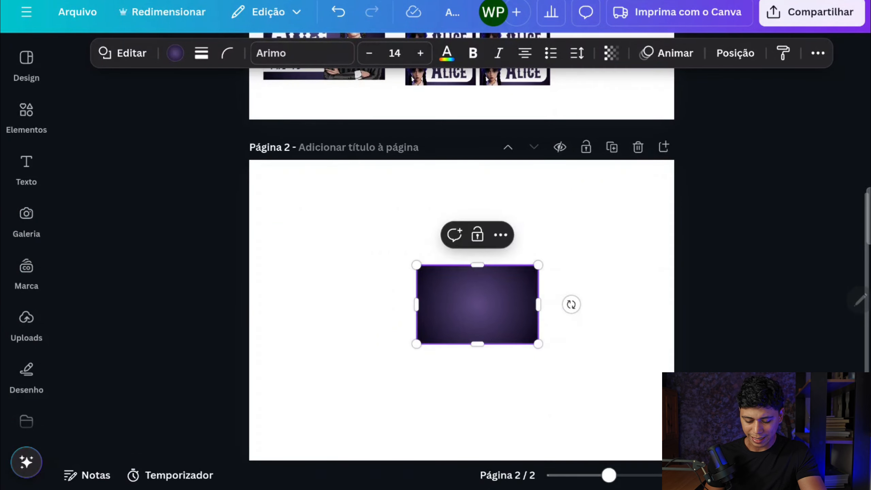
pyautogui.moveTo(477, 304); pyautogui.dragTo(345, 260)
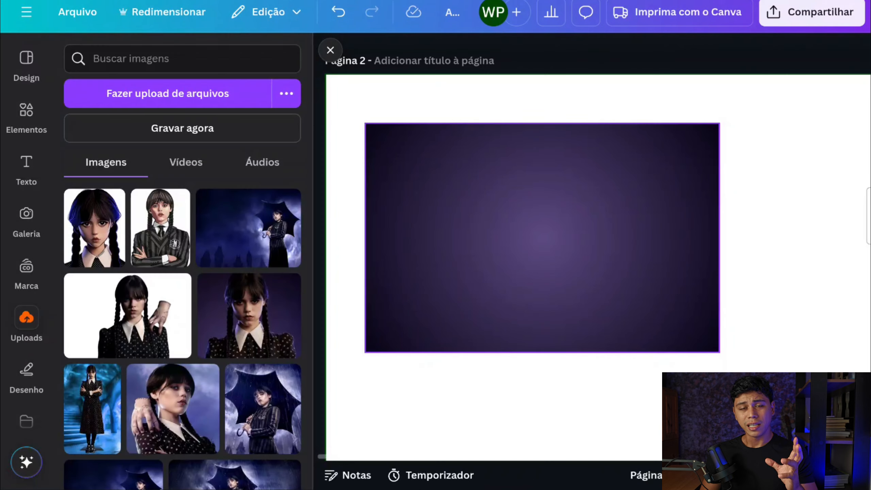
# Add the cut-out illustration of the braided girl in a striped blazer and shrink it over the rectangle's right part
pyautogui.scroll(-3, 262, 288)
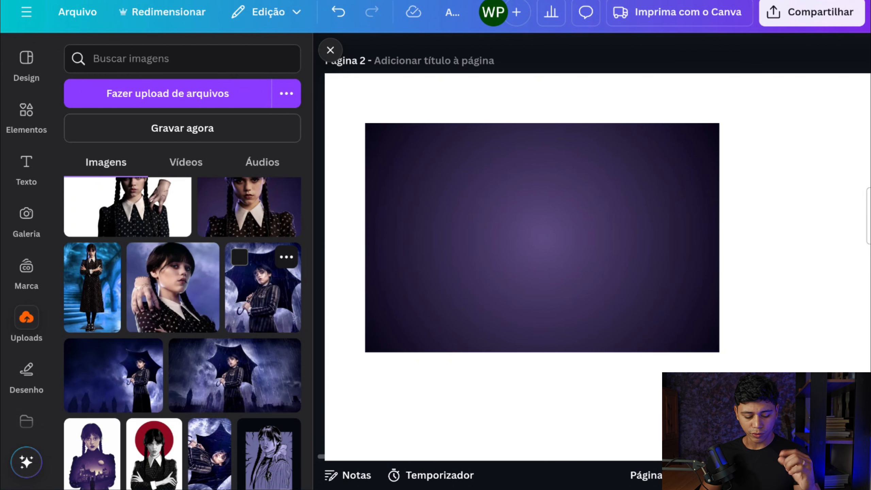
pyautogui.scroll(-2, 260, 301)
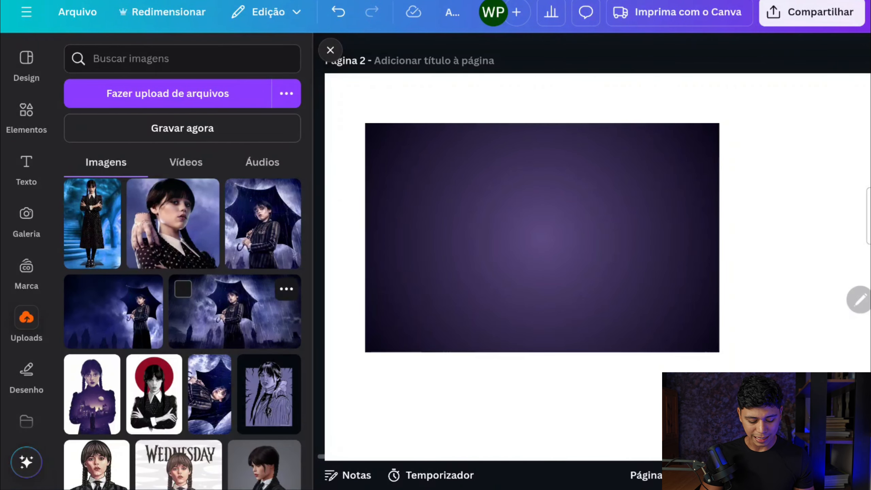
pyautogui.scroll(-2, 182, 333)
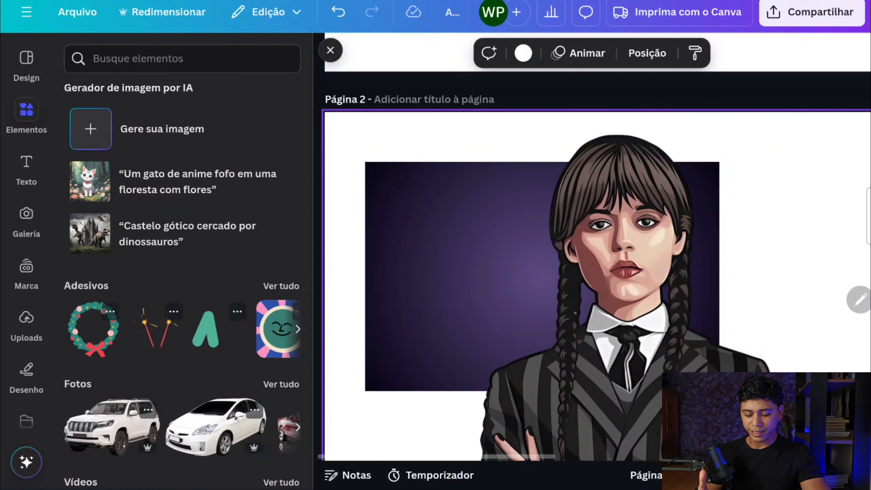
pyautogui.click(682, 334)
pyautogui.moveTo(779, 134); pyautogui.dragTo(667, 277)
pyautogui.moveTo(582, 350); pyautogui.dragTo(631, 213)
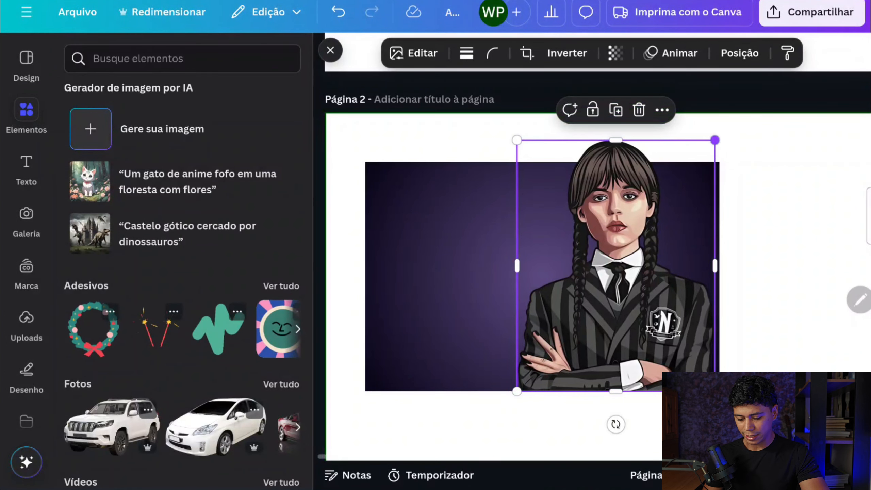
# Scale the girl illustration to the rectangle's height and align it flush with the rectangle's right edge
pyautogui.moveTo(714, 139); pyautogui.dragTo(698, 162)
pyautogui.moveTo(607, 277); pyautogui.dragTo(542, 276)
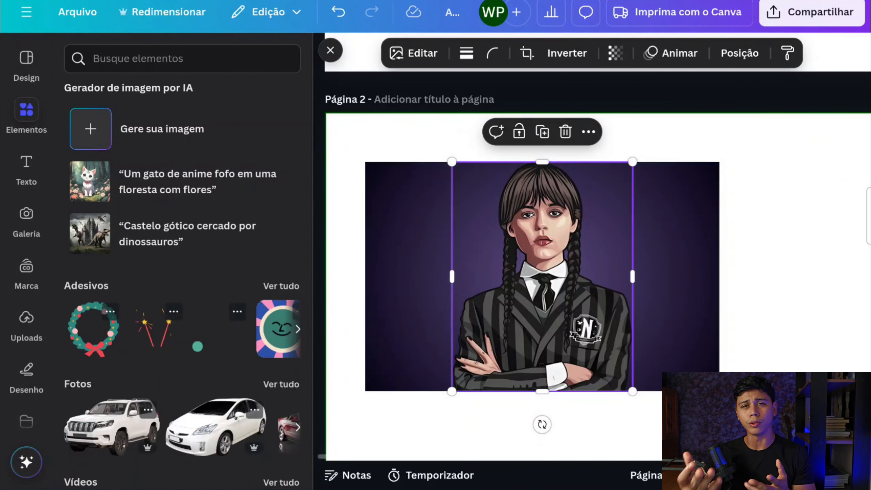
pyautogui.moveTo(542, 277); pyautogui.dragTo(628, 277)
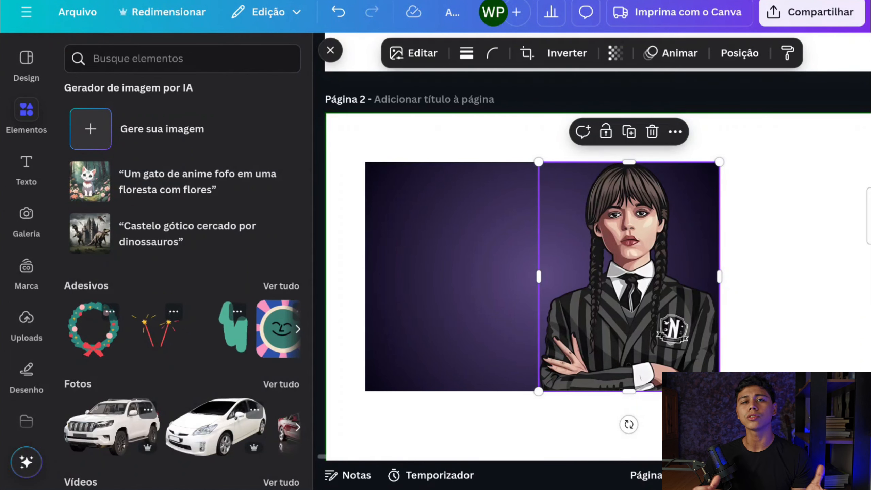
# Add a text box with the student's first name in capitals and enlarge it to font size 29,8
pyautogui.click(26, 169)
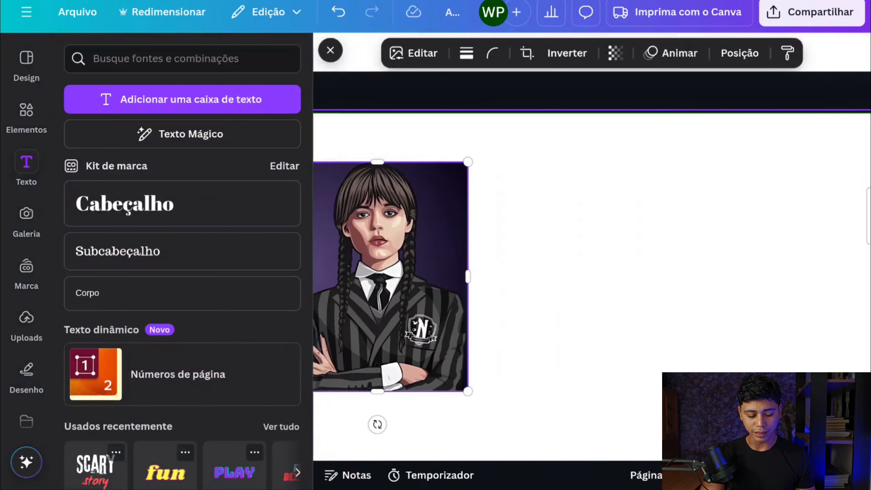
pyautogui.press('Escape')
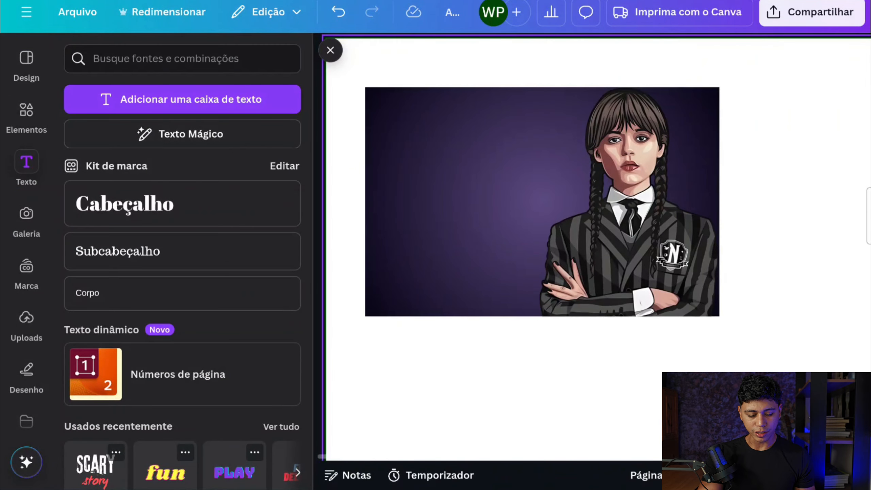
pyautogui.click(182, 99)
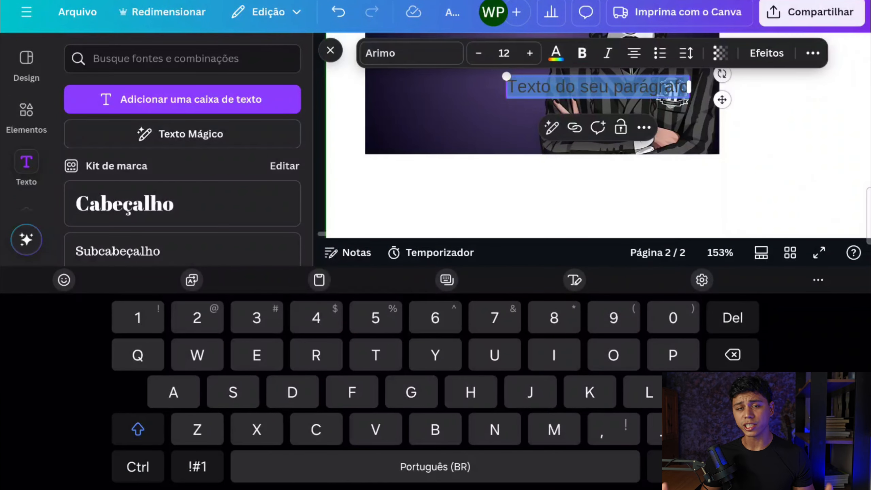
pyautogui.write('ALI')
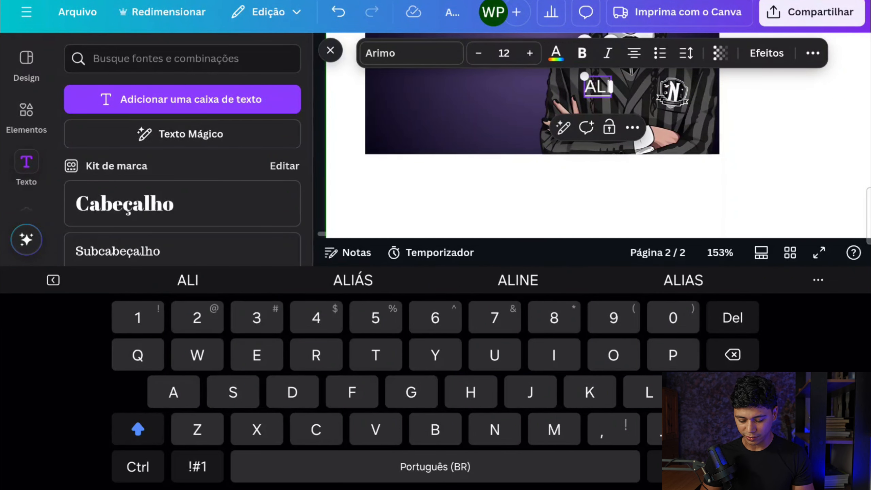
pyautogui.write('CE')
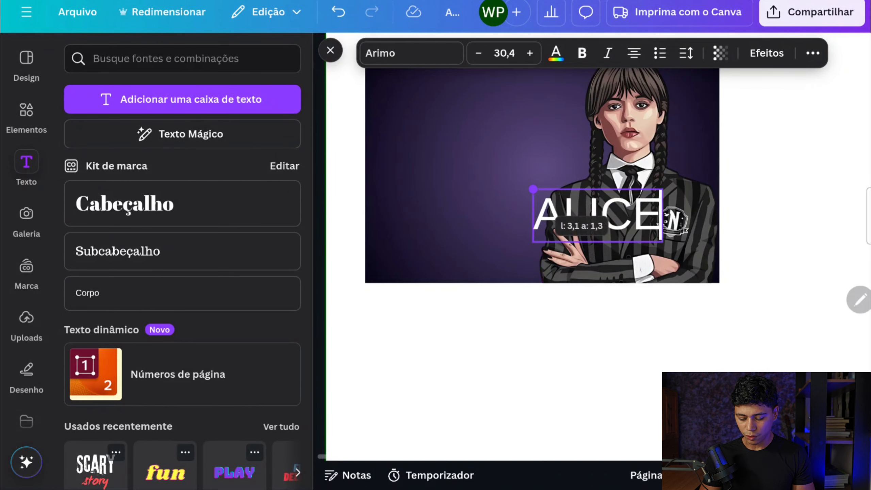
pyautogui.moveTo(665, 244); pyautogui.dragTo(660, 241)
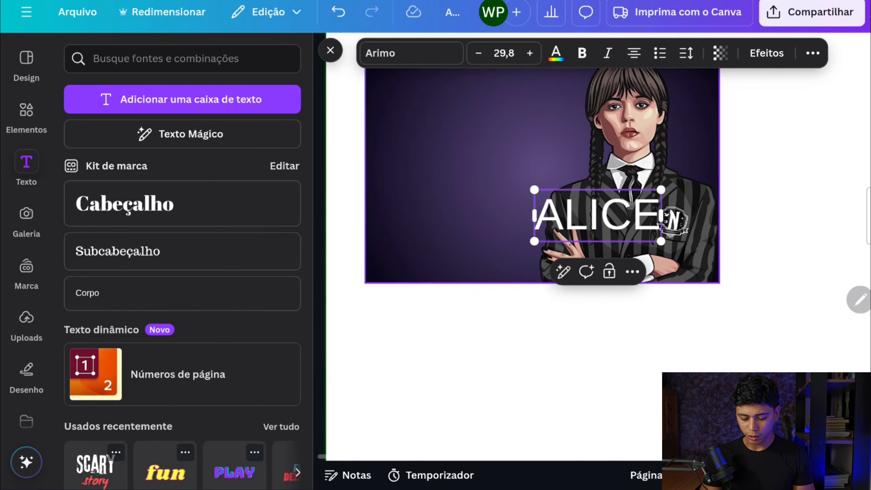
# Move the name text to the rectangle's empty left part and set its font to NU Regular
pyautogui.click(623, 215)
pyautogui.moveTo(596, 214); pyautogui.dragTo(458, 151)
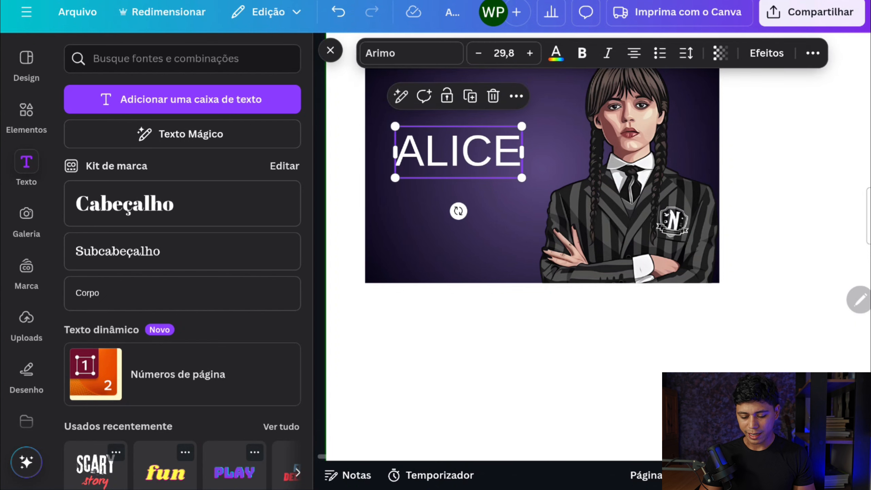
pyautogui.click(411, 53)
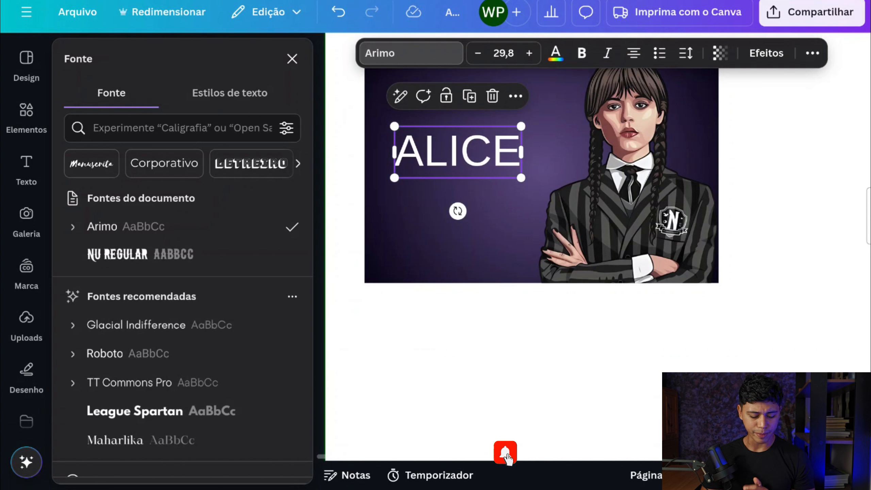
pyautogui.click(141, 255)
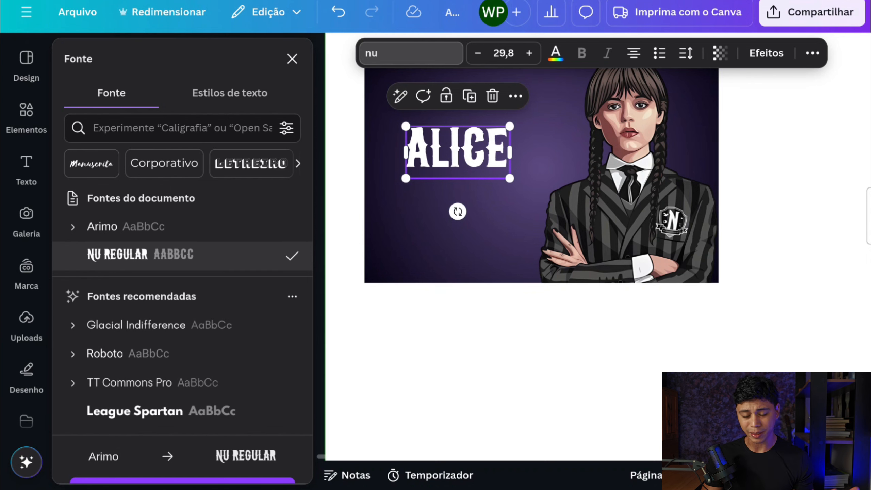
# Delete the first letter of the name text and duplicate the text box with the remaining letters
pyautogui.click(432, 148)
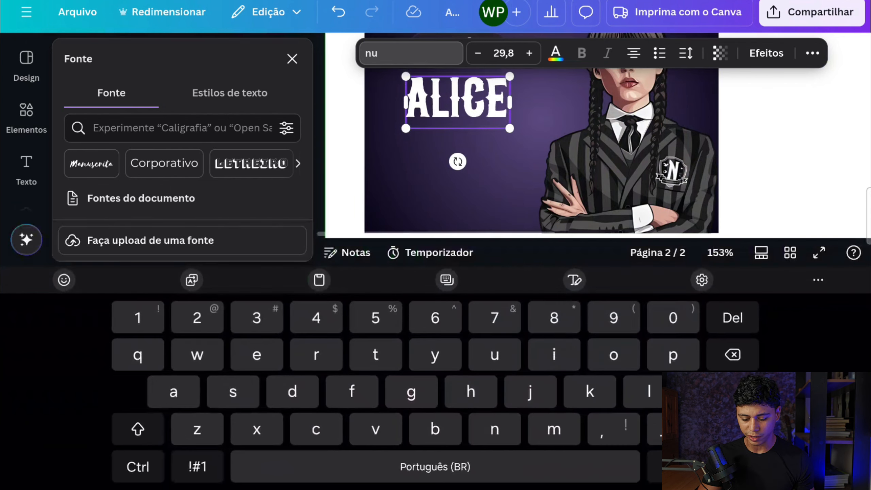
pyautogui.press('BackSpace')
pyautogui.click(456, 199)
pyautogui.click(458, 104)
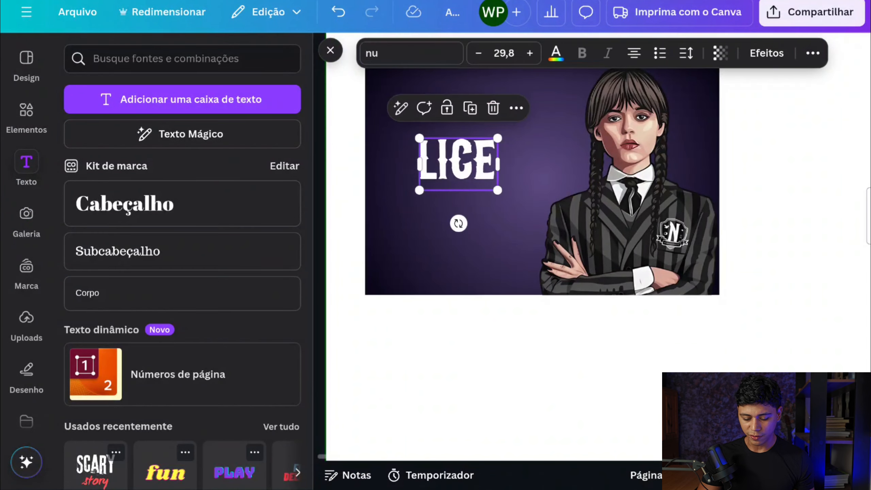
pyautogui.click(470, 108)
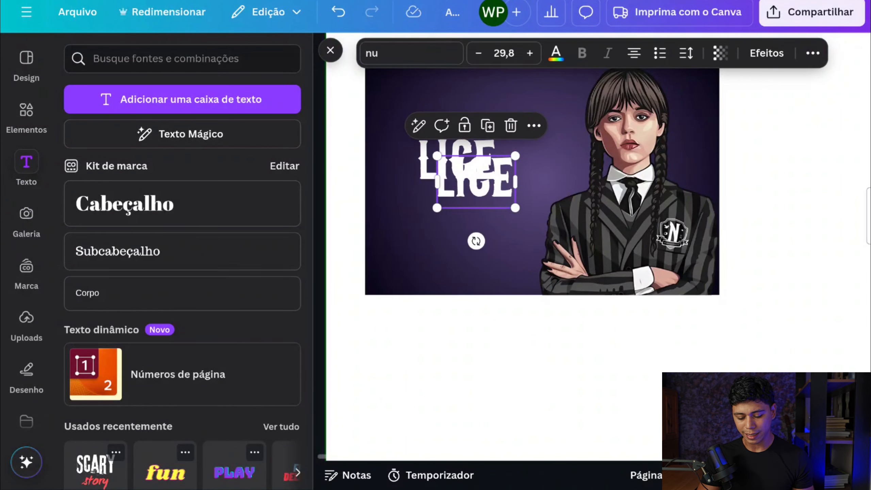
# Replace the duplicated text with the name's initial, enlarge it to font size 42,9 and place it in front of the remaining letters
pyautogui.doubleClick(477, 177)
pyautogui.write('A')
pyautogui.press('Escape')
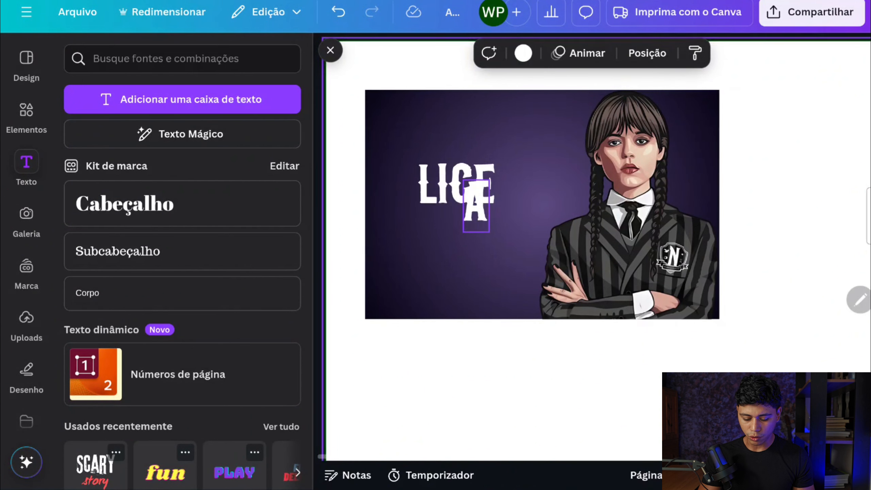
pyautogui.click(469, 229)
pyautogui.moveTo(488, 232); pyautogui.dragTo(501, 253)
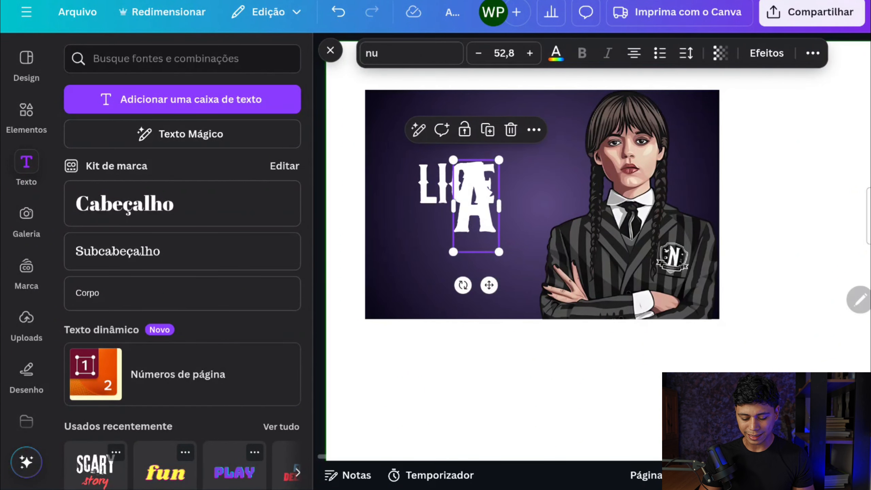
pyautogui.moveTo(476, 202); pyautogui.dragTo(404, 188)
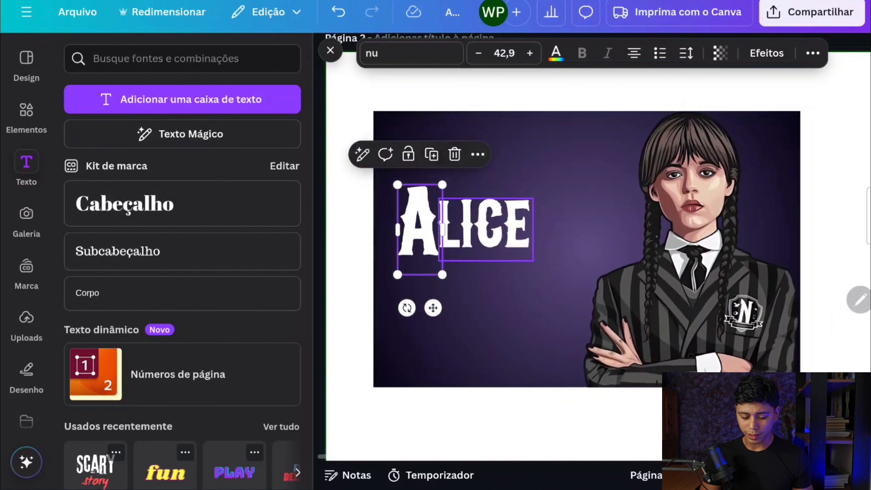
# Group the initial with the remaining letters and enlarge the group to fill the space beside the girl illustration
pyautogui.click(477, 155)
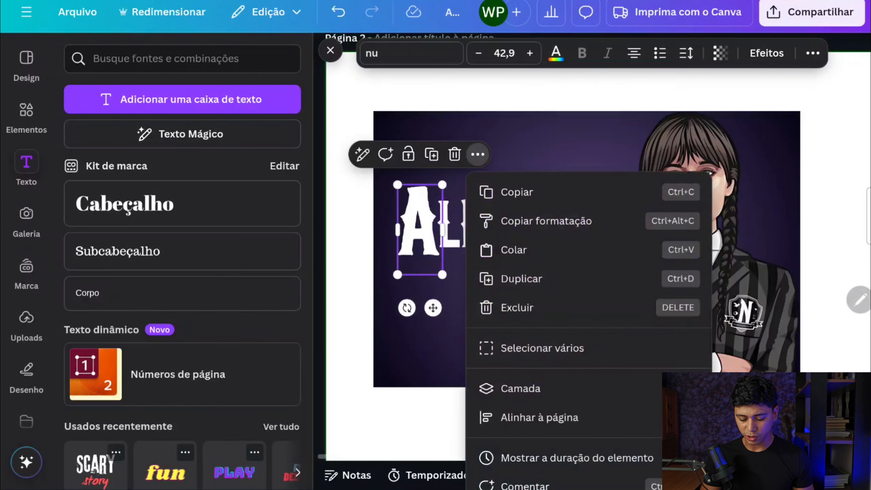
pyautogui.click(541, 348)
pyautogui.click(486, 229)
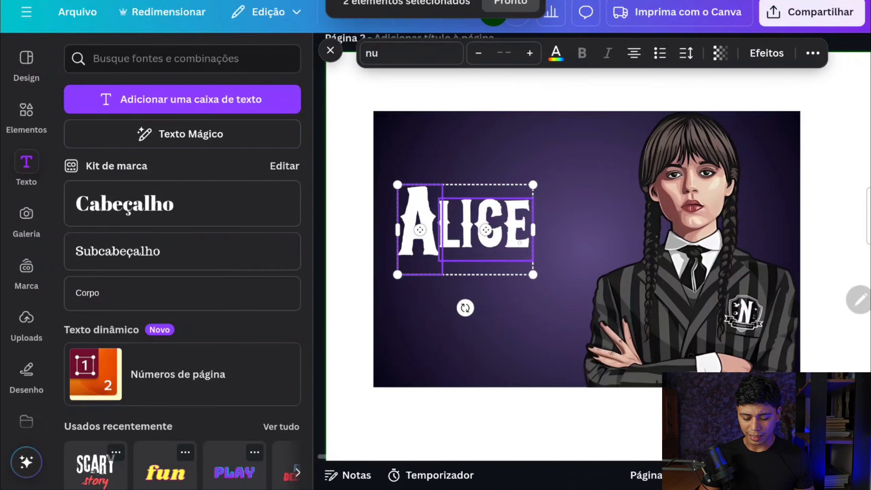
pyautogui.moveTo(473, 229); pyautogui.dragTo(480, 228)
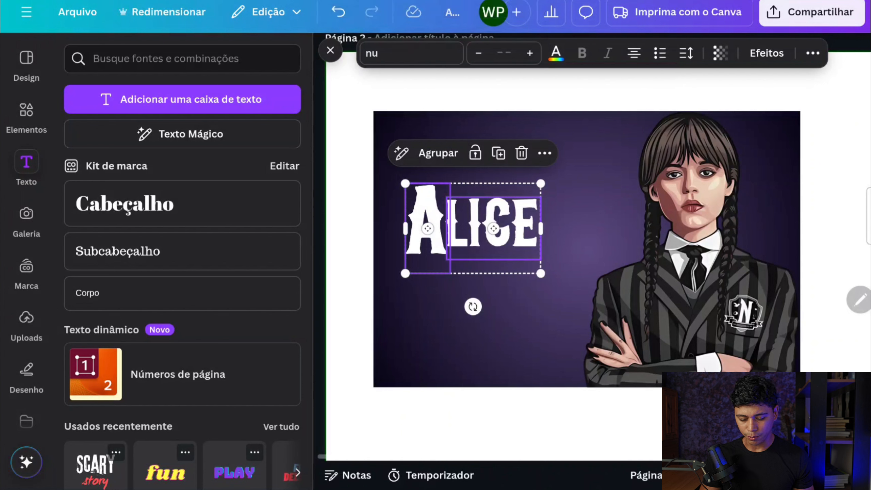
pyautogui.click(427, 153)
pyautogui.moveTo(540, 274); pyautogui.dragTo(593, 308)
pyautogui.moveTo(514, 227); pyautogui.dragTo(556, 224)
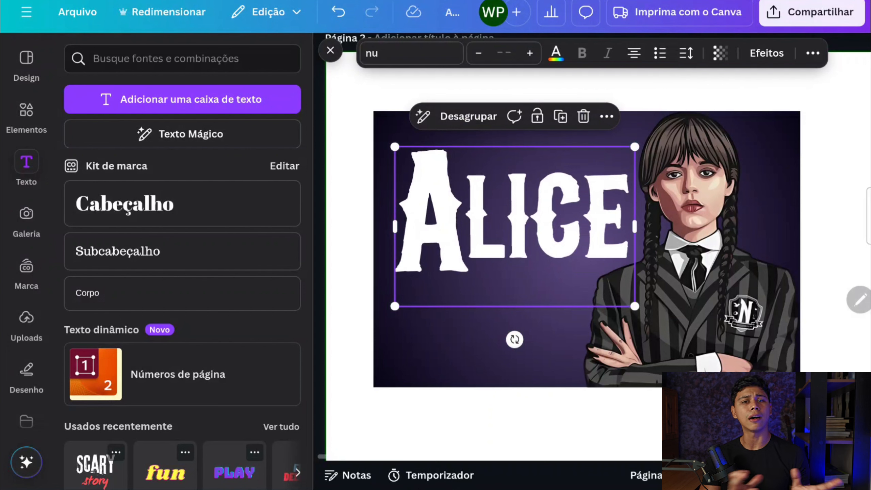
# Add a square shape below the label and fill it with white
pyautogui.scroll(-1, 562, 275)
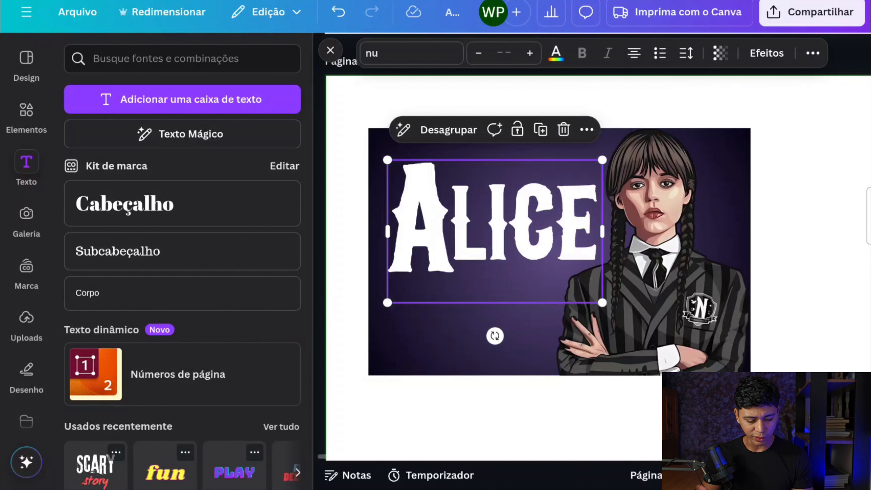
pyautogui.click(26, 117)
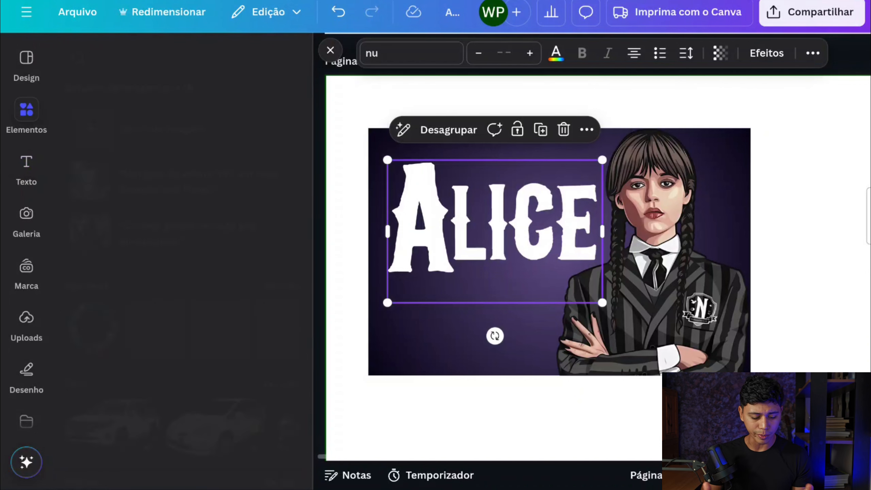
pyautogui.scroll(5, 78, 280)
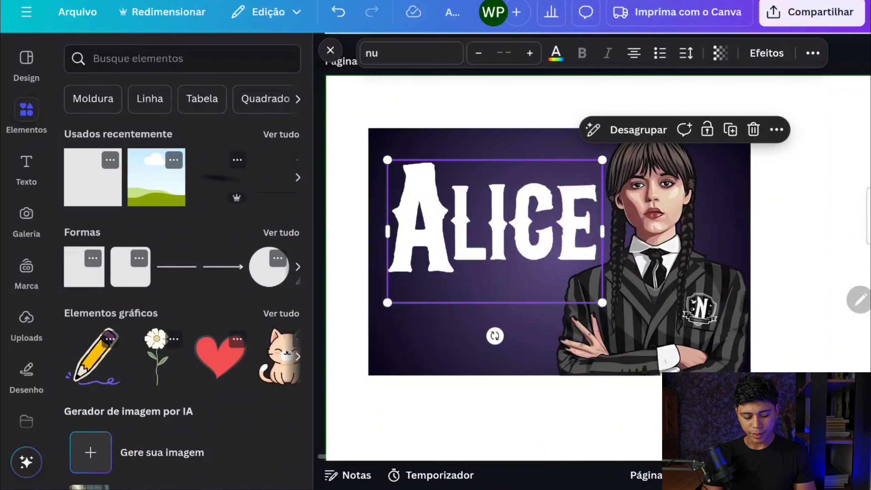
pyautogui.click(77, 279)
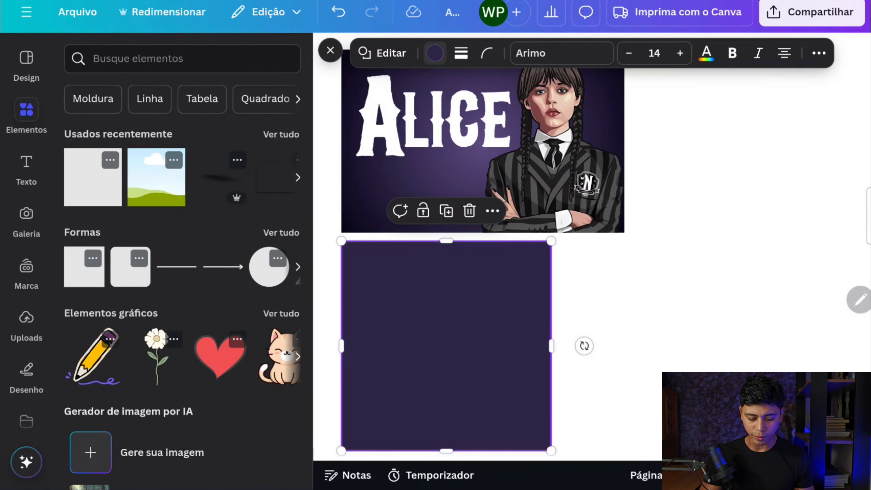
pyautogui.click(435, 53)
pyautogui.click(243, 168)
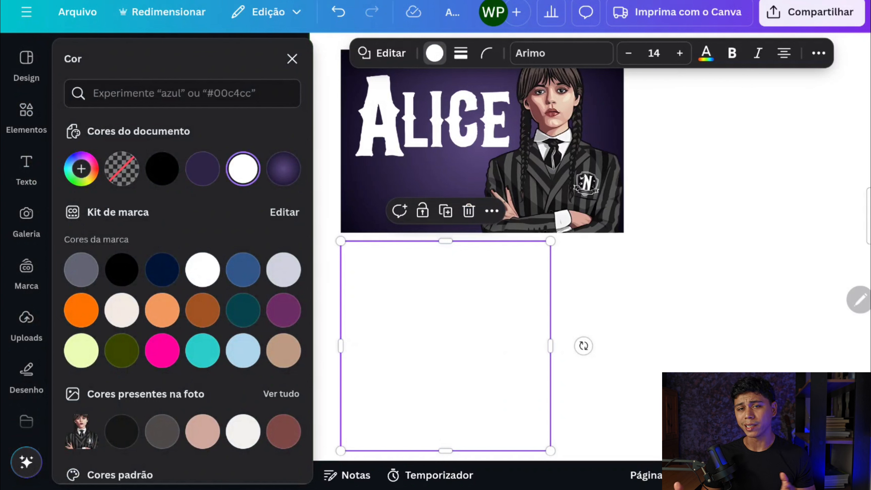
# Reshape the white square into a strip about 6.3 cm wide and 0.8 cm high across the label's lower part
pyautogui.moveTo(449, 337); pyautogui.dragTo(449, 282)
pyautogui.moveTo(445, 395); pyautogui.dragTo(445, 213)
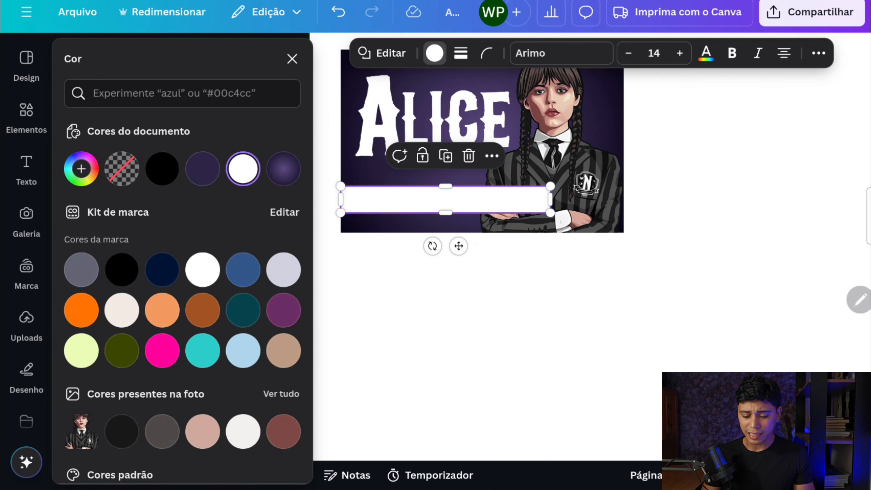
pyautogui.click(480, 319)
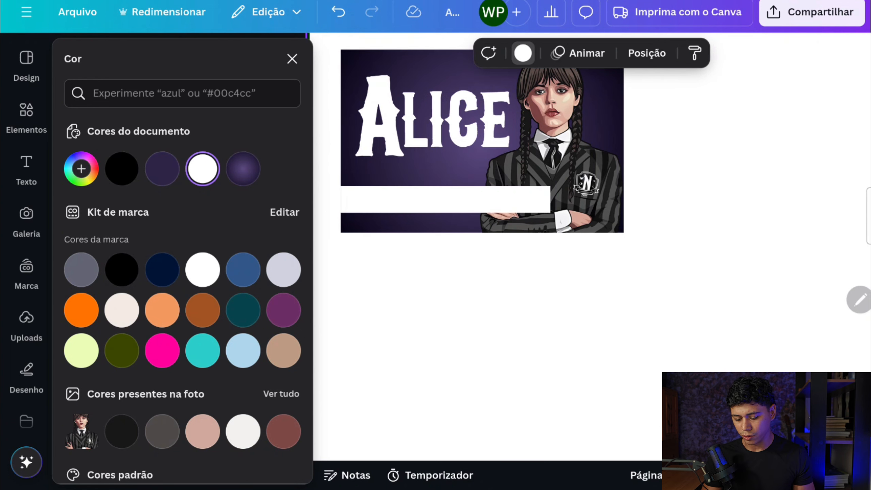
# Send the white strip backward so it sits behind the girl illustration
pyautogui.click(445, 199)
pyautogui.click(292, 58)
pyautogui.click(731, 53)
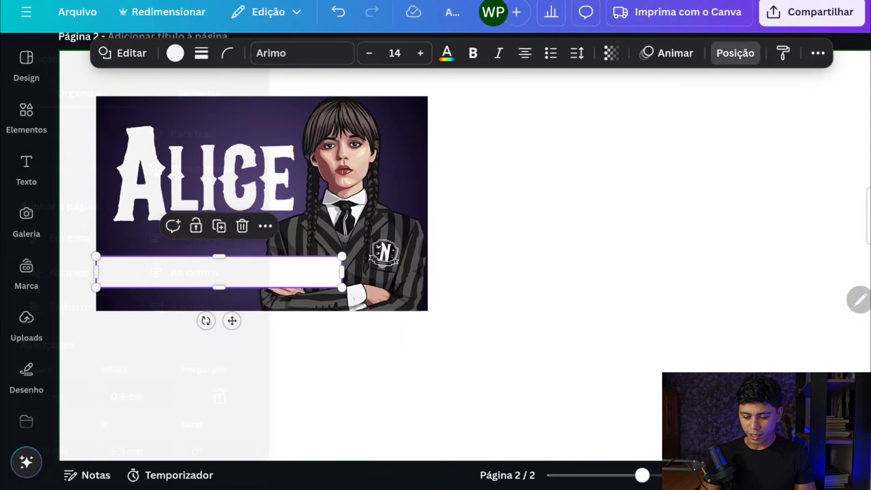
pyautogui.click(243, 134)
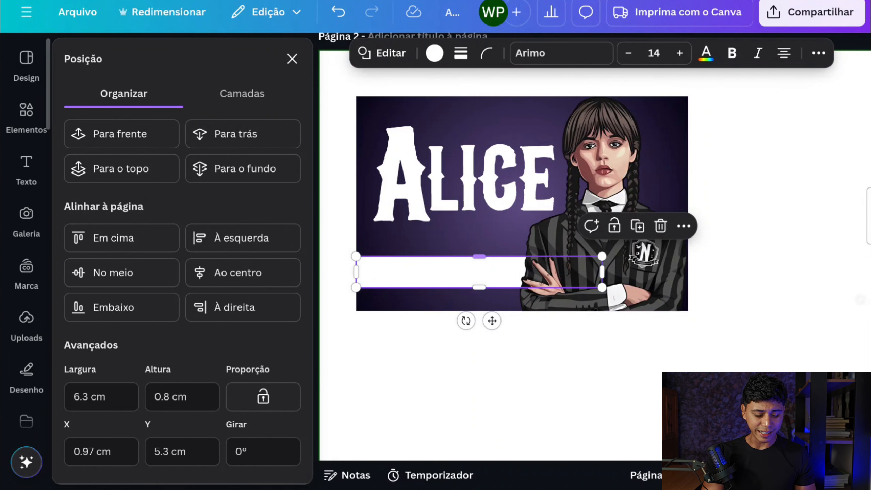
# Add a text box reading PRÉ 1B on the white strip in the NU font and colour it dark purple
pyautogui.click(26, 168)
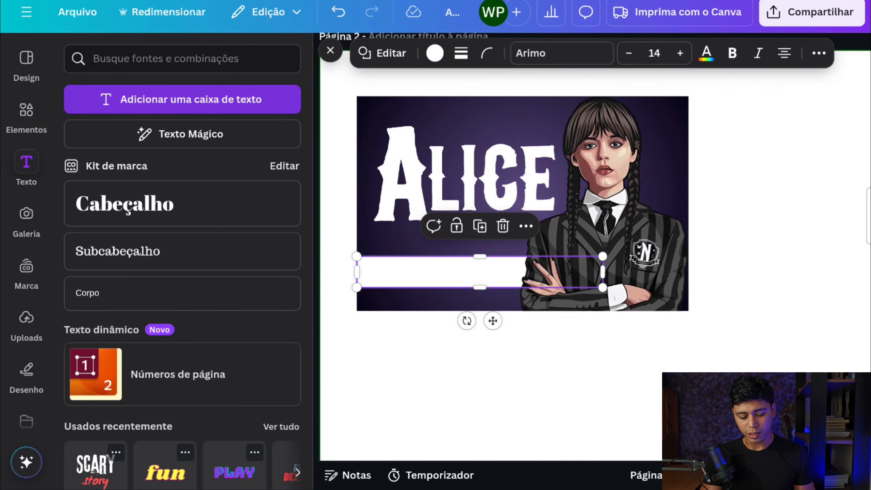
pyautogui.click(182, 99)
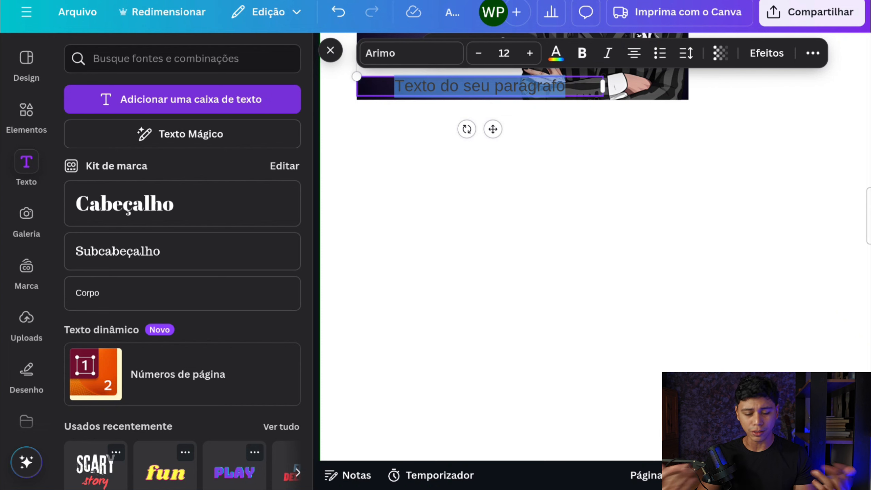
pyautogui.scroll(2, 480, 240)
pyautogui.click(480, 153)
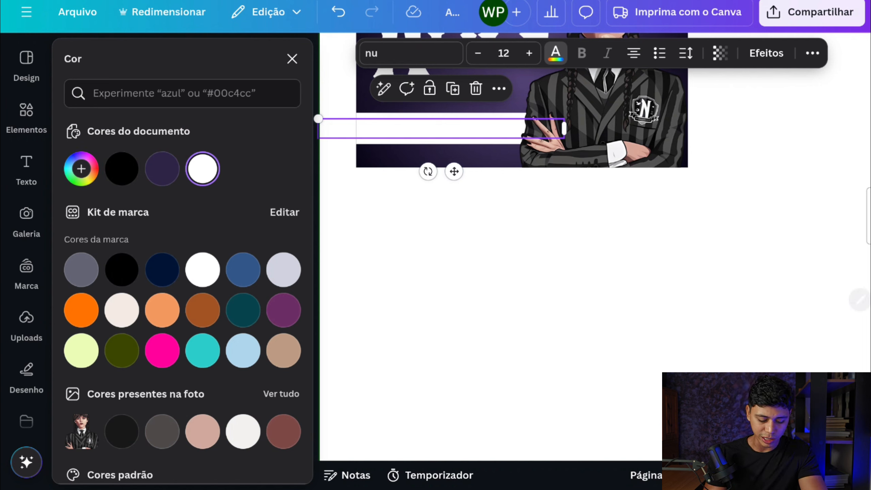
pyautogui.click(162, 169)
# Enlarge the class text to font size 19,4, fit it on the white strip and widen its letter spacing
pyautogui.moveTo(564, 128); pyautogui.dragTo(478, 128)
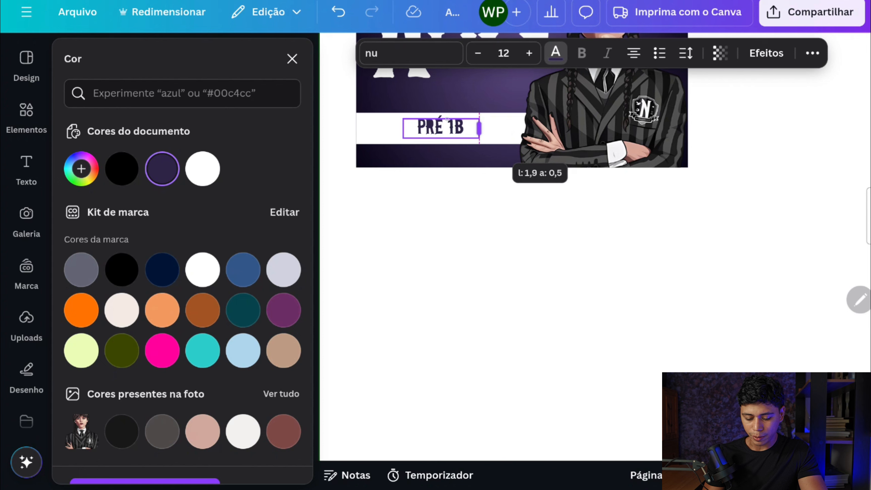
pyautogui.moveTo(403, 119); pyautogui.dragTo(379, 113)
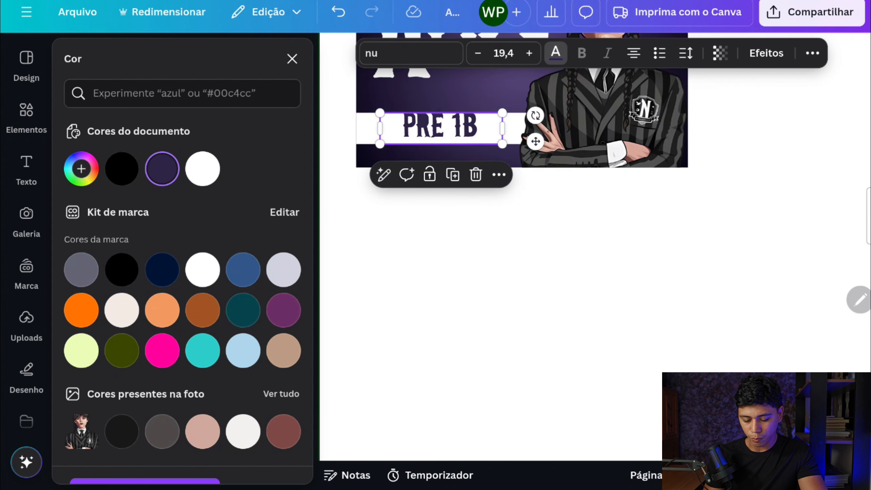
pyautogui.moveTo(441, 128); pyautogui.dragTo(439, 134)
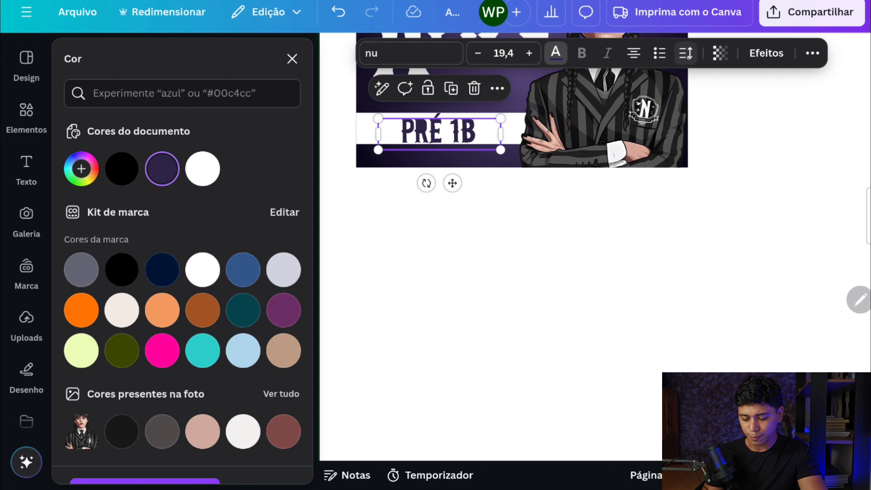
pyautogui.click(686, 53)
pyautogui.moveTo(632, 112); pyautogui.dragTo(652, 112)
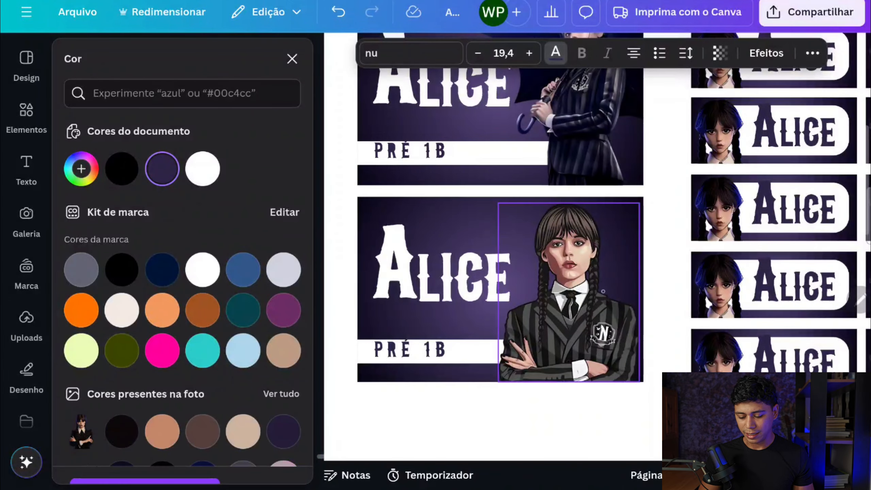
# Examine the finished large and small name labels on the first page and their different character images
pyautogui.scroll(4, 586, 288)
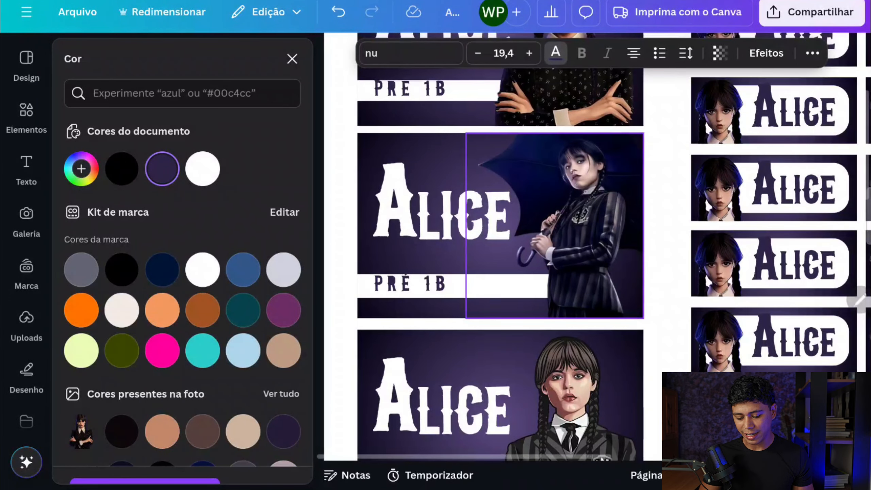
pyautogui.scroll(4, 705, 352)
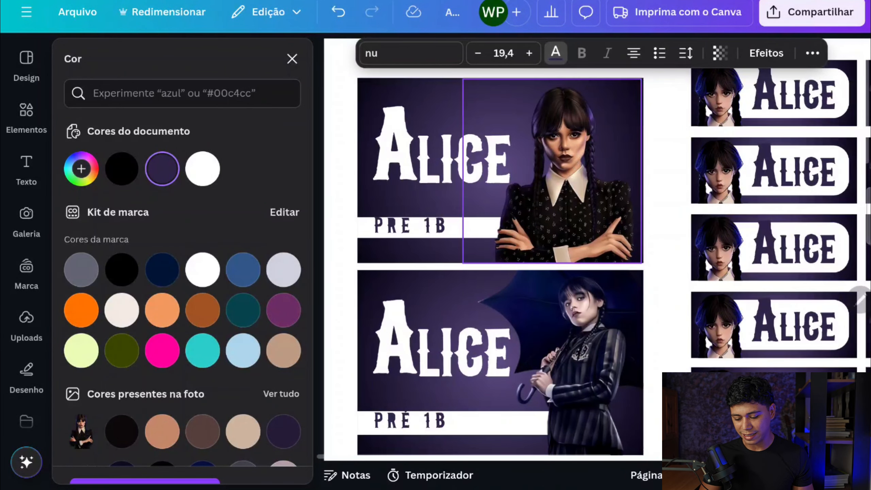
pyautogui.hscroll(5, 704, 259)
pyautogui.hscroll(3, 581, 259)
pyautogui.hscroll(4, 581, 259)
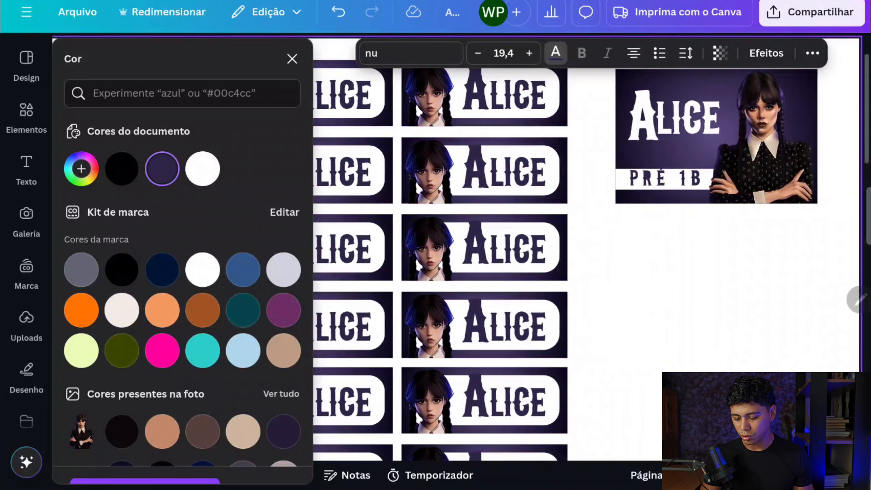
# Browse the uploaded images to examine the character pictures available for the labels
pyautogui.click(27, 324)
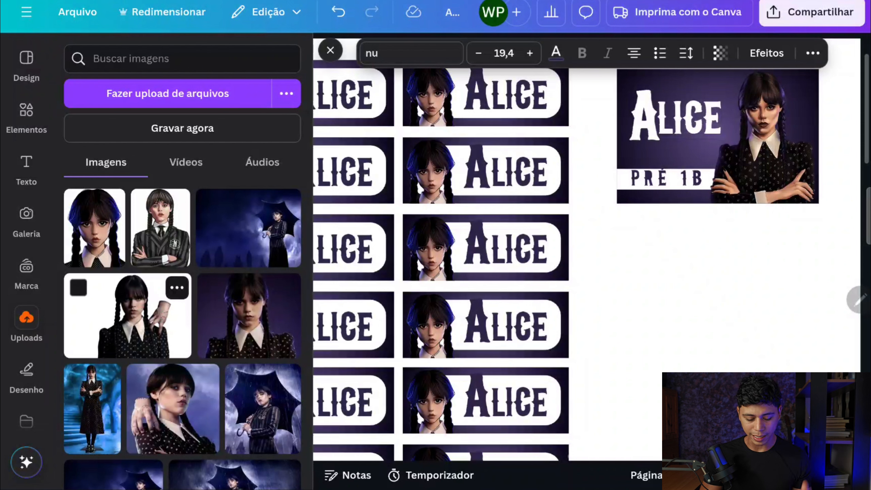
pyautogui.scroll(-3, 239, 298)
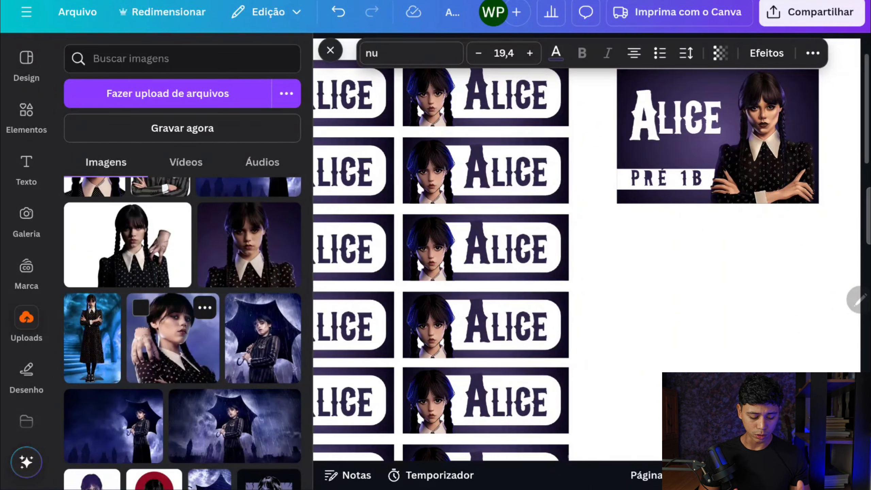
pyautogui.scroll(-2, 181, 309)
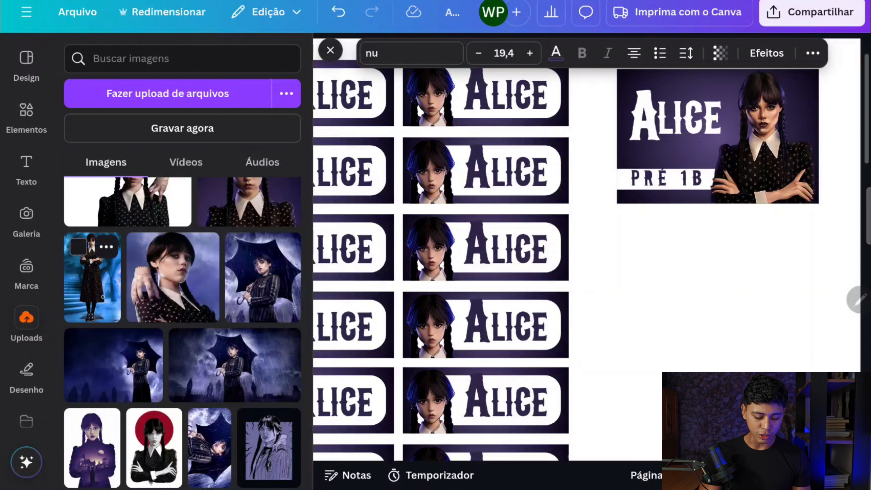
pyautogui.scroll(-3, 154, 343)
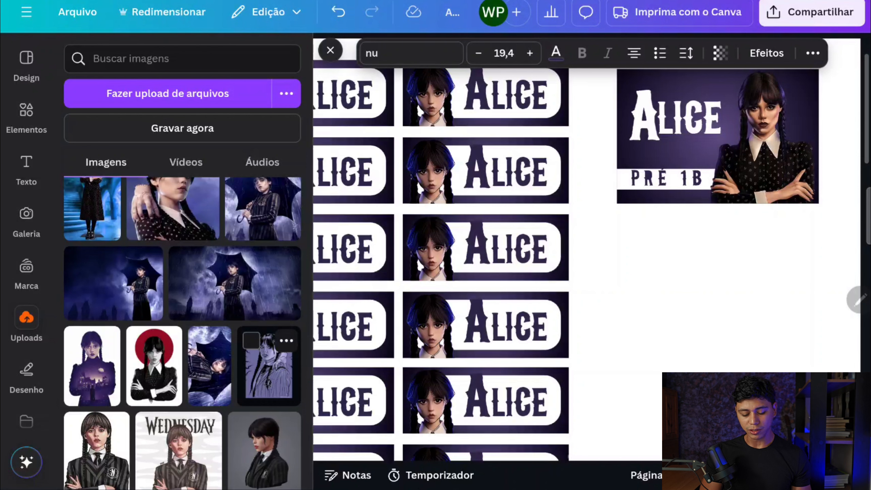
pyautogui.scroll(-2, 269, 364)
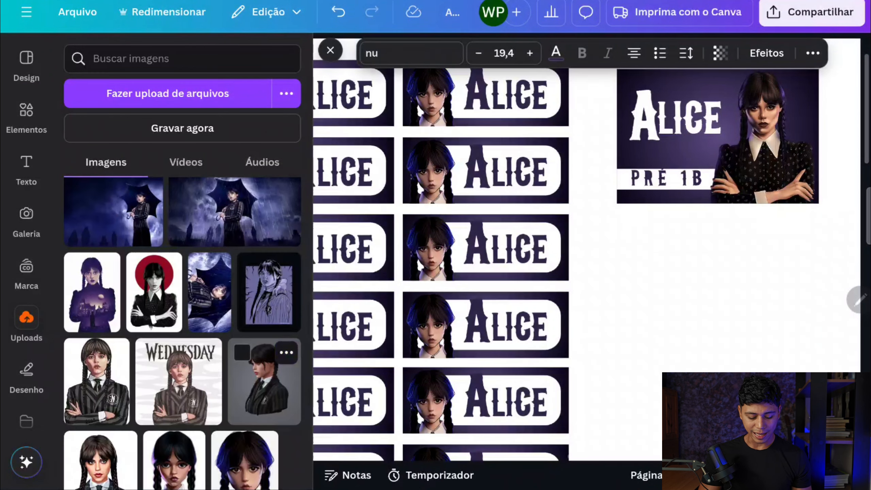
pyautogui.scroll(-2, 257, 391)
pyautogui.scroll(-2, 257, 391)
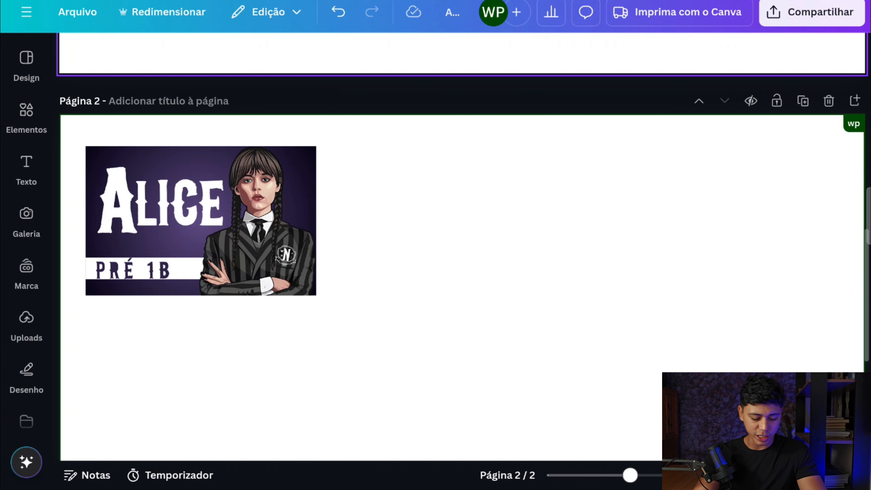
# Add a square shape to page 2 in the empty area diagonally below the finished label
pyautogui.click(26, 109)
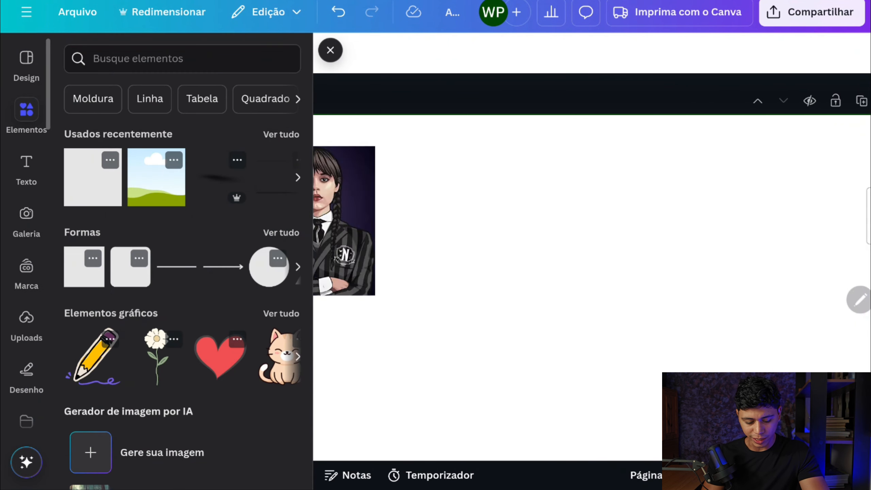
pyautogui.click(84, 267)
pyautogui.scroll(5, 549, 308)
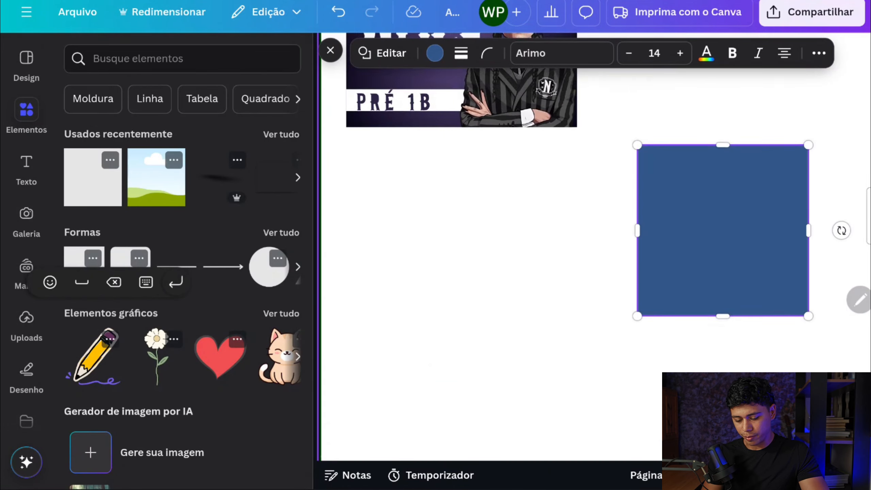
pyautogui.click(741, 339)
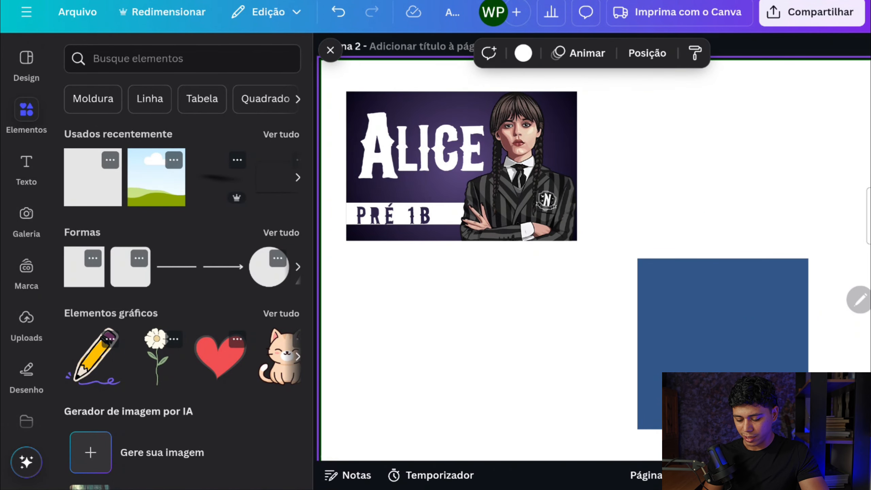
# Move the blue square beside the large name label, level with its top edge, and narrow it to about 4 cm
pyautogui.moveTo(741, 339); pyautogui.dragTo(729, 172)
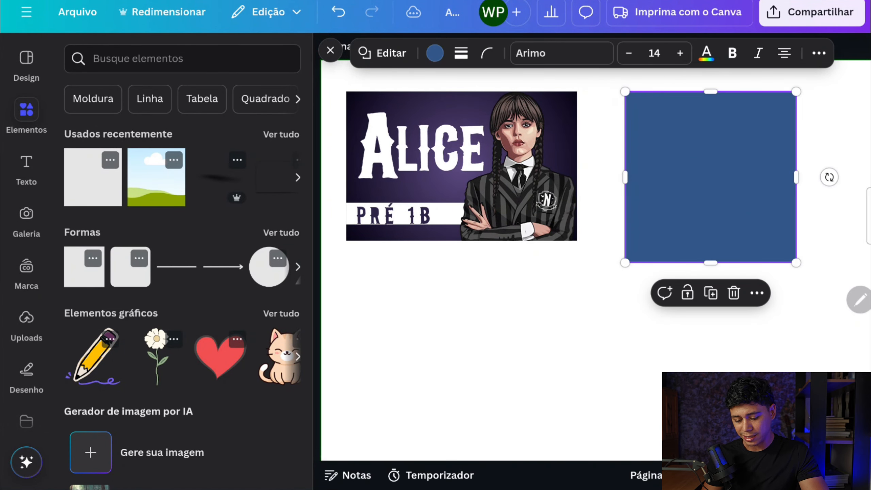
pyautogui.moveTo(795, 177); pyautogui.dragTo(734, 177)
pyautogui.hscroll(3, 548, 206)
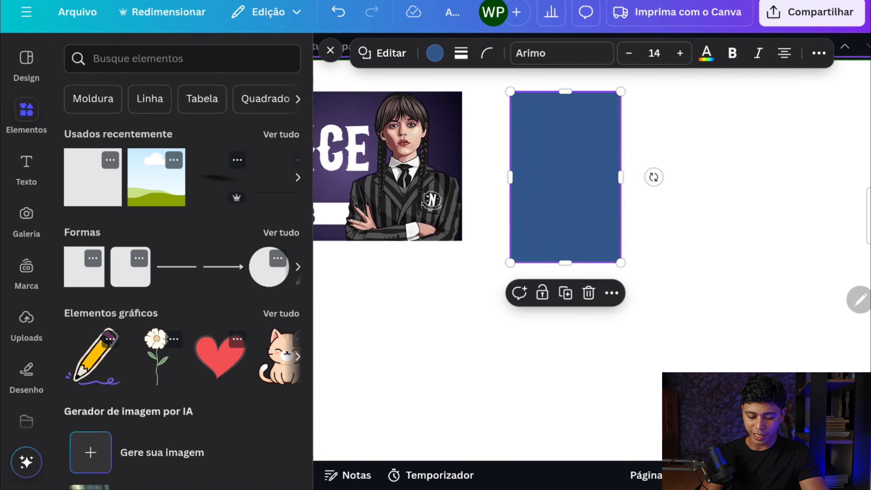
pyautogui.click(330, 50)
# Set the blue shape's size to 5 cm wide and 2 cm high
pyautogui.click(734, 53)
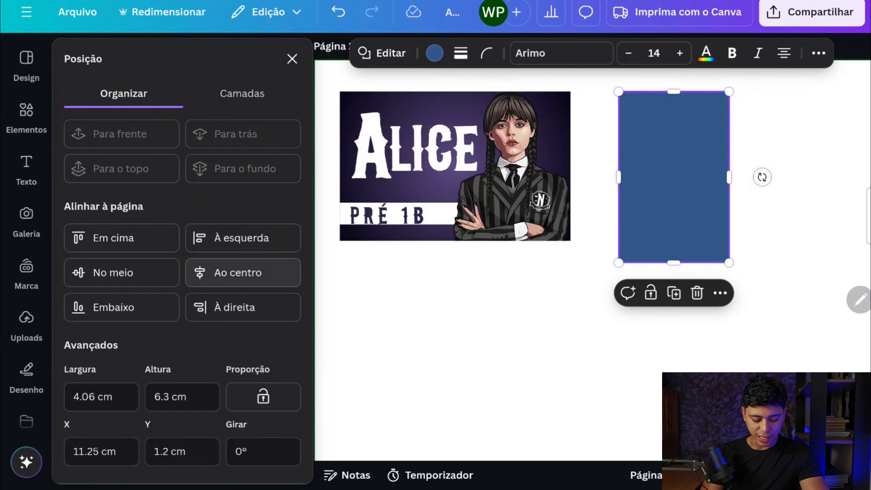
pyautogui.click(101, 397)
pyautogui.press('BackSpace')
pyautogui.press('BackSpace')
pyautogui.press('BackSpace')
pyautogui.press('BackSpace')
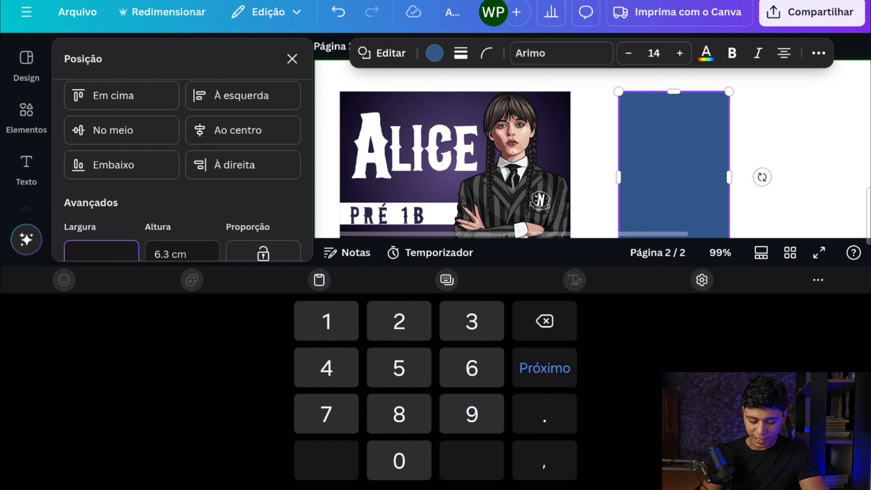
pyautogui.press('Tab')
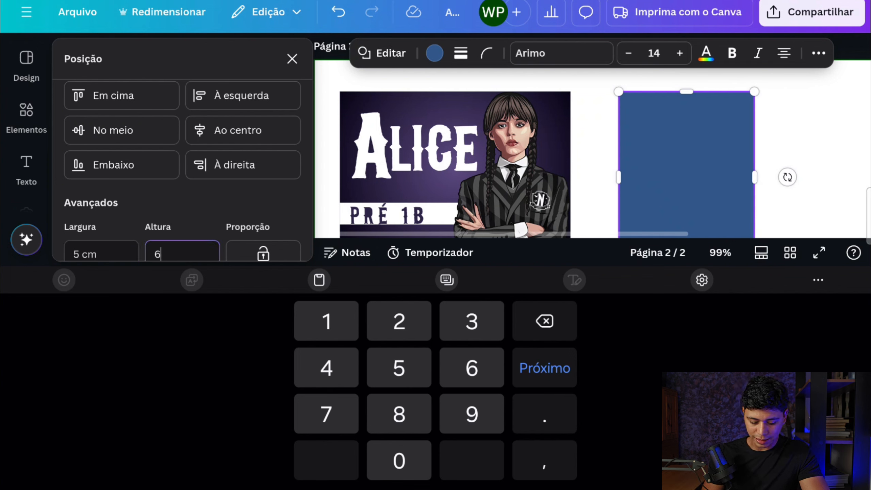
pyautogui.press('BackSpace')
pyautogui.write('2')
pyautogui.press('Tab')
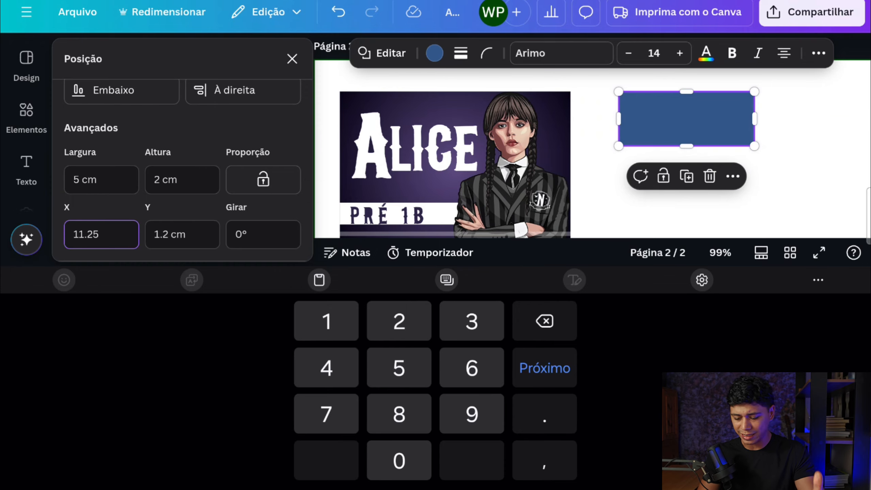
pyautogui.click(293, 58)
# Fill the 5 x 2 cm rectangle with the document's purple gradient and shift it slightly closer to the large label
pyautogui.rightClick(429, 177)
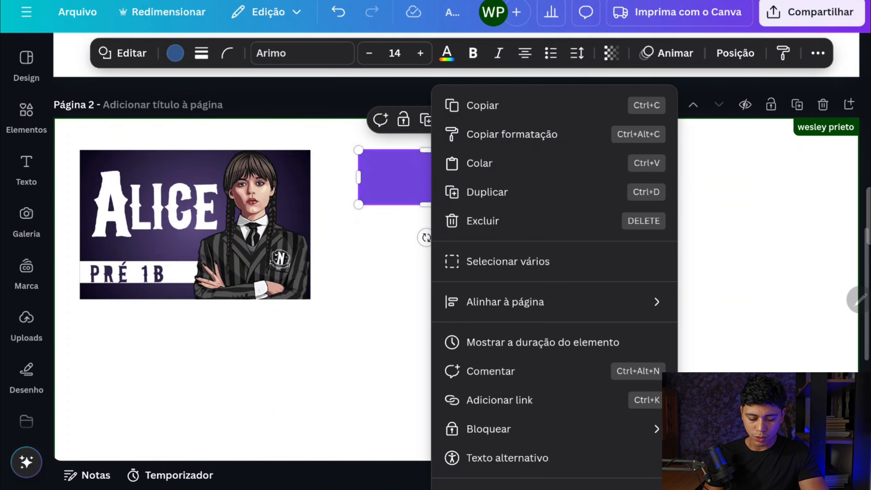
pyautogui.press('Escape')
pyautogui.click(175, 52)
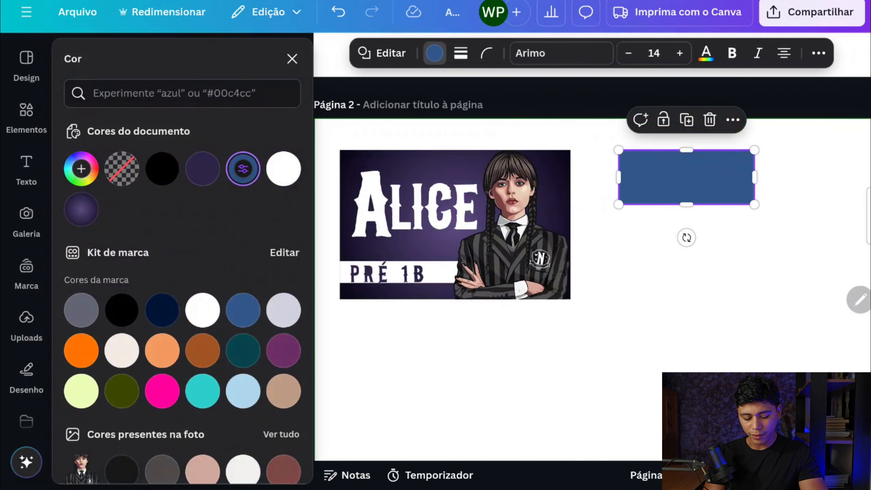
pyautogui.click(81, 209)
pyautogui.moveTo(696, 172)
pyautogui.mouseDown()
pyautogui.moveTo(692, 192)
pyautogui.moveTo(687, 172)
pyautogui.mouseUp()
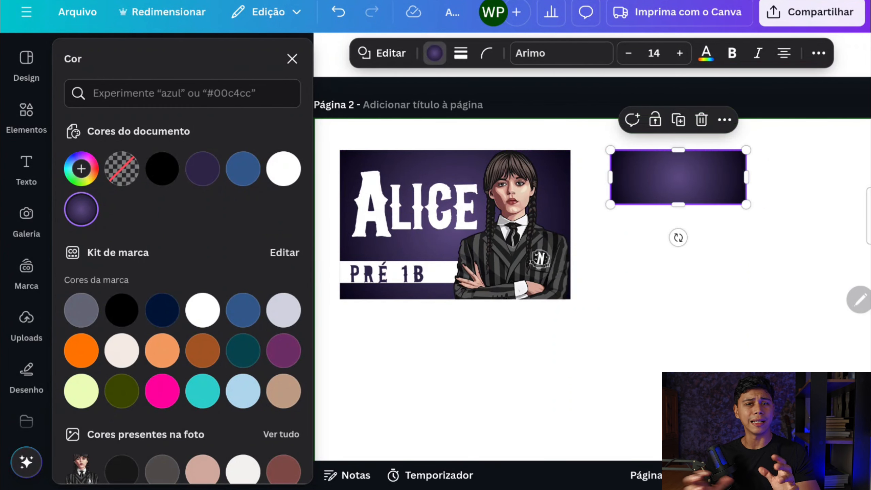
pyautogui.hscroll(2, 592, 269)
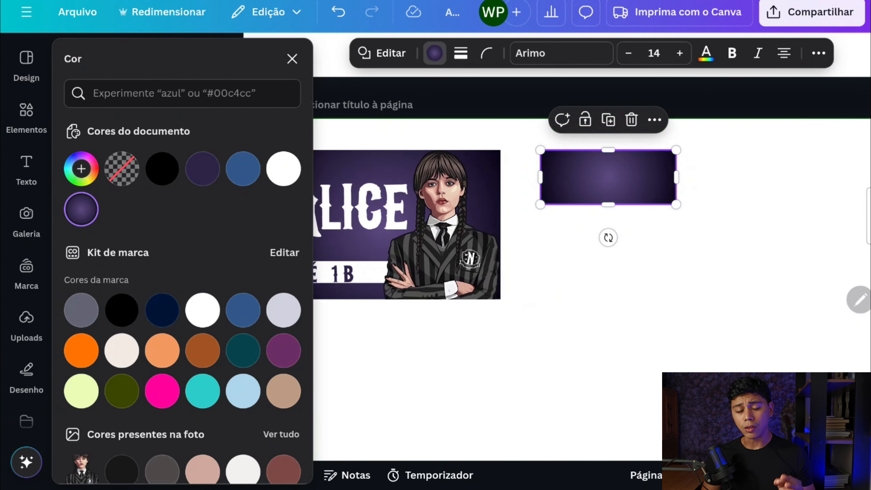
# Add another square shape to page 2 and fill it with white
pyautogui.click(593, 309)
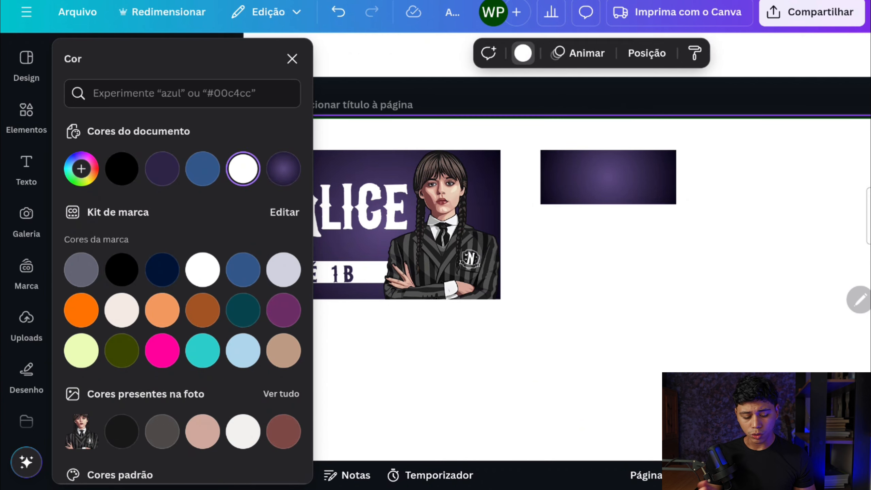
pyautogui.click(27, 115)
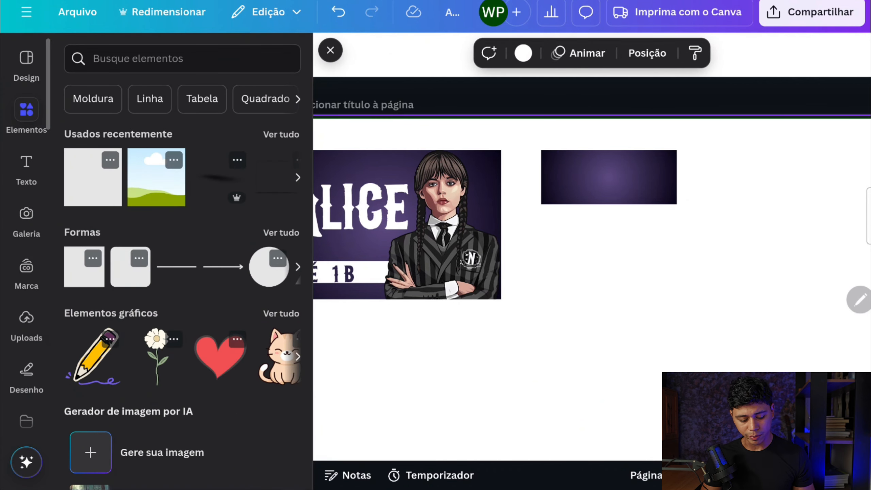
pyautogui.click(83, 269)
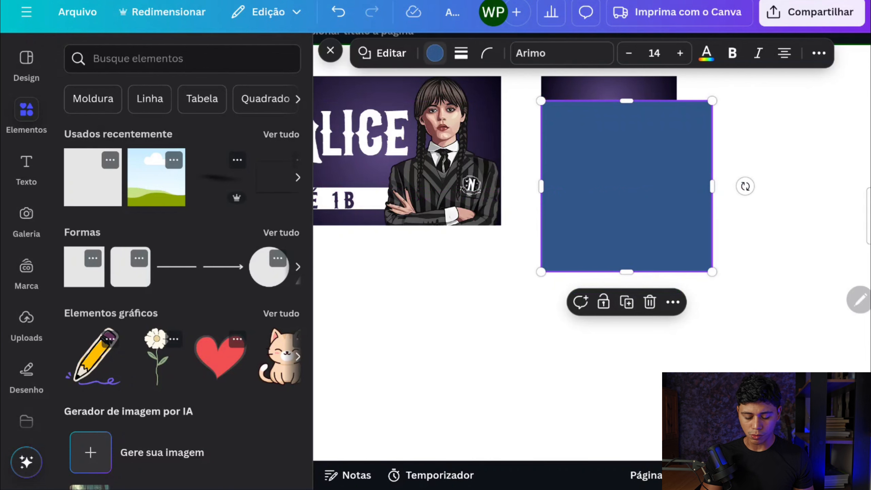
pyautogui.click(434, 53)
pyautogui.click(284, 168)
# Fit the white shape inside the small gradient rectangle, leaving a border all around, and round its corners to 12
pyautogui.scroll(4, 711, 103)
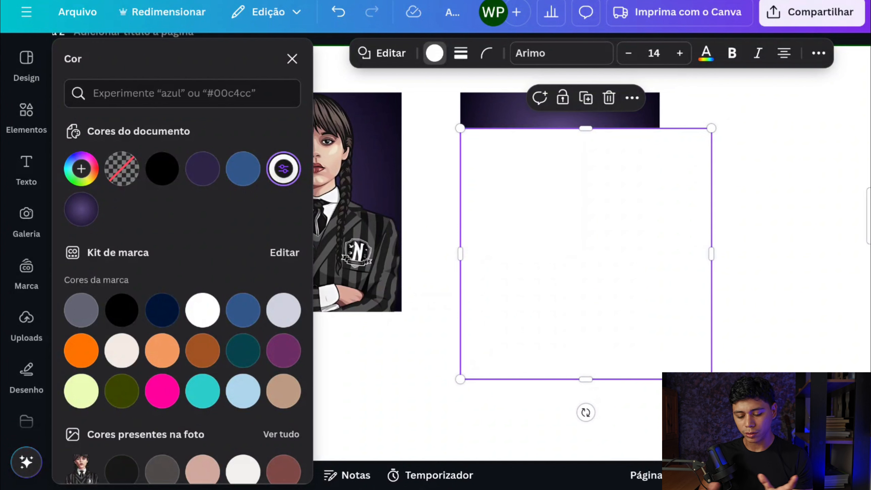
pyautogui.moveTo(585, 253); pyautogui.dragTo(600, 231)
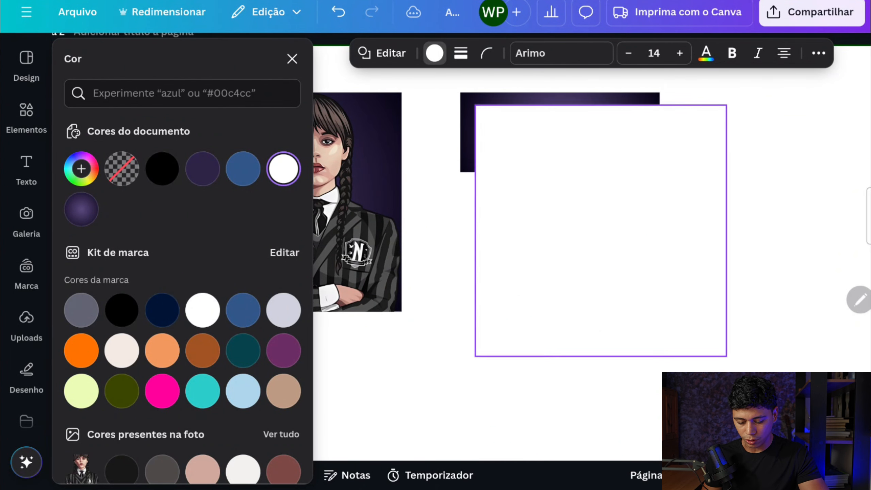
pyautogui.moveTo(726, 356); pyautogui.dragTo(645, 162)
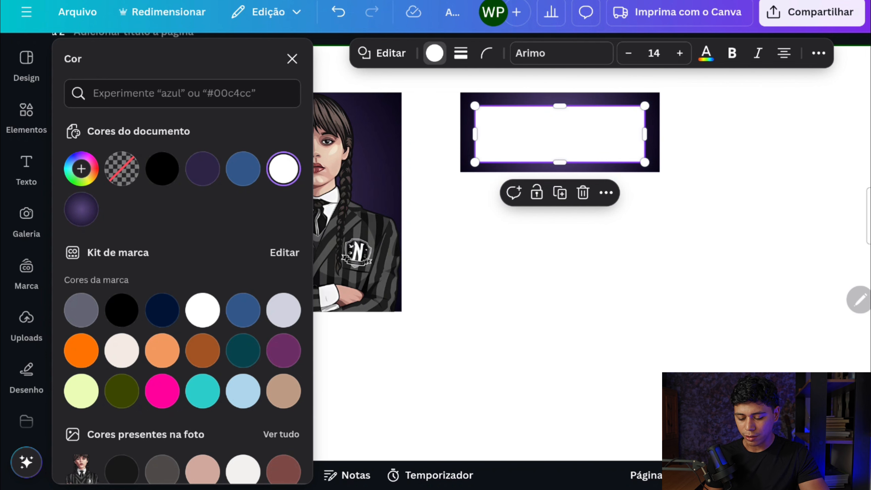
pyautogui.rightClick(570, 131)
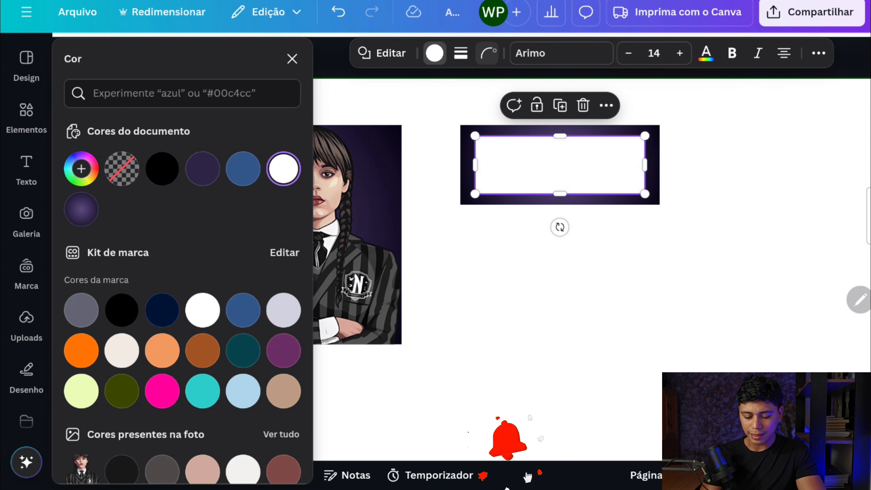
pyautogui.click(487, 53)
pyautogui.moveTo(413, 113); pyautogui.dragTo(426, 113)
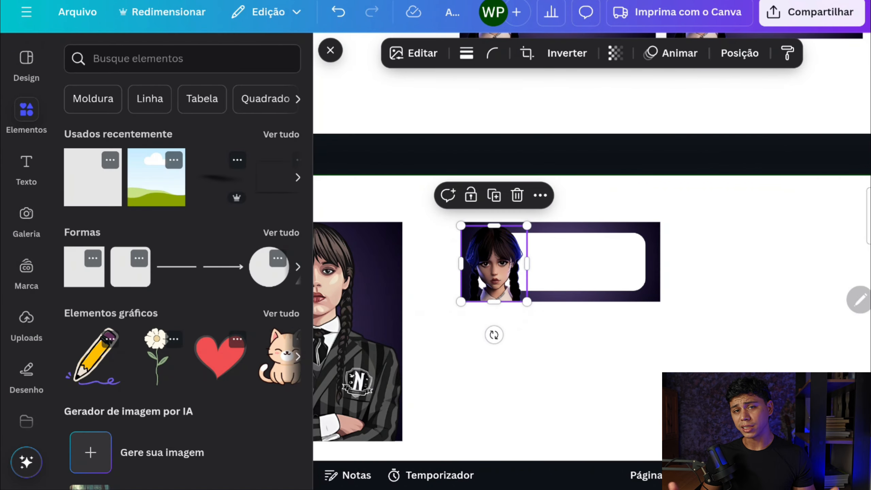
# Slightly enlarge the character's face image at the left end of the small label, keeping its base on the label's lower edge
pyautogui.scroll(6, 509, 282)
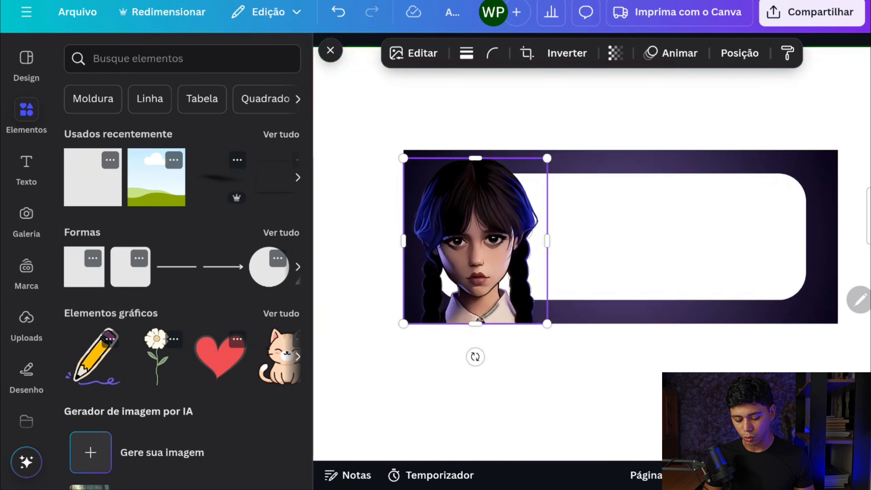
pyautogui.moveTo(476, 324); pyautogui.dragTo(475, 341)
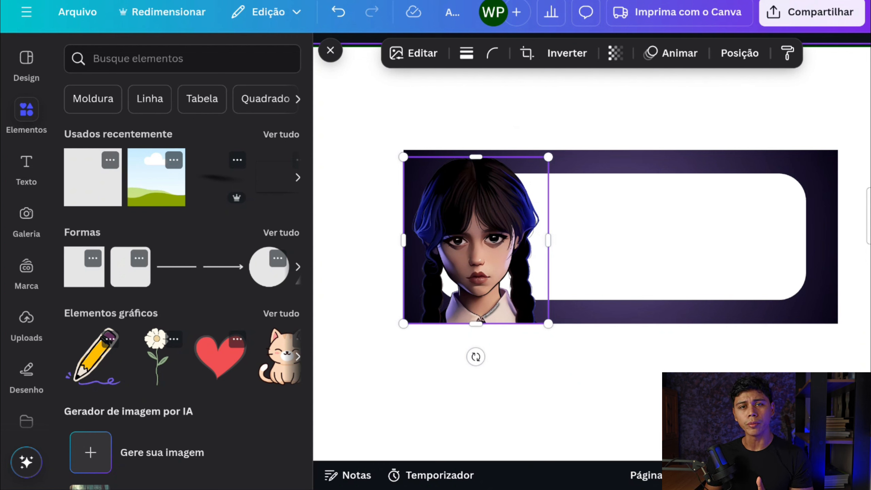
pyautogui.scroll(-5, 697, 223)
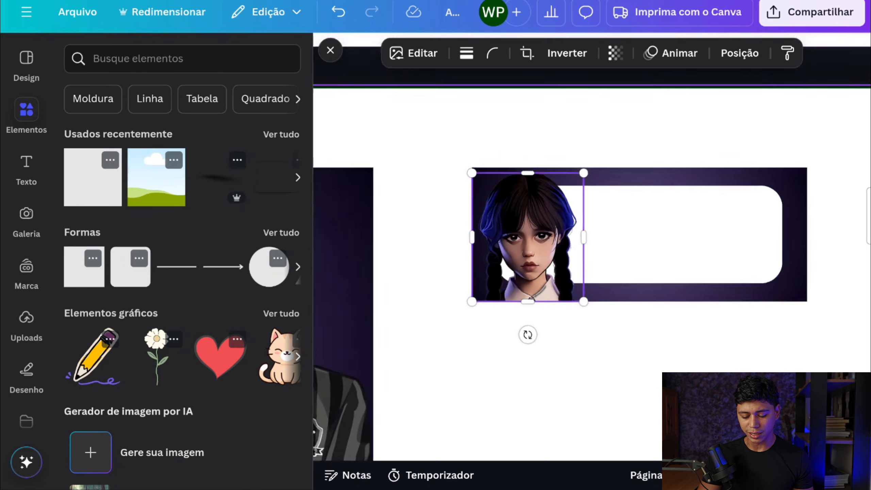
# Duplicate the grouped name text of the large label and move the copy over to the small label
pyautogui.hscroll(-3, 697, 222)
pyautogui.scroll(-3, 697, 223)
pyautogui.hscroll(-2, 697, 223)
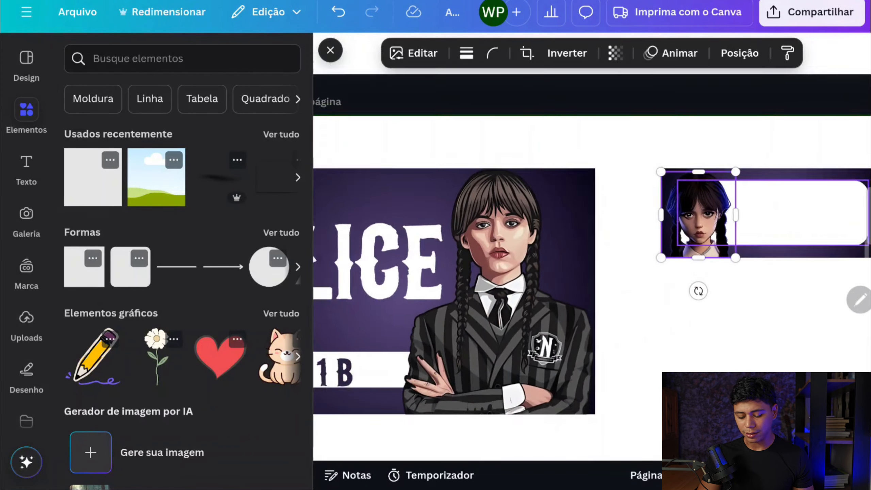
pyautogui.click(443, 255)
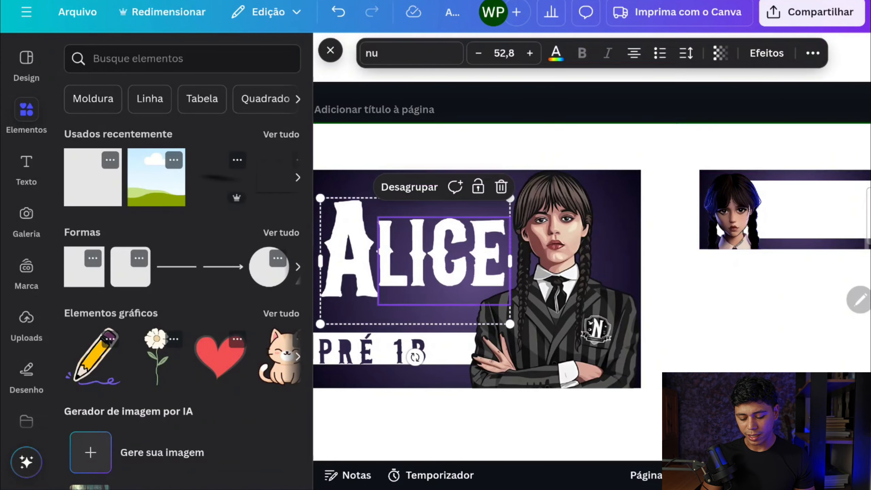
pyautogui.hotkey('ctrl', 'd')
pyautogui.moveTo(432, 278); pyautogui.dragTo(729, 239)
pyautogui.hscroll(5, 729, 240)
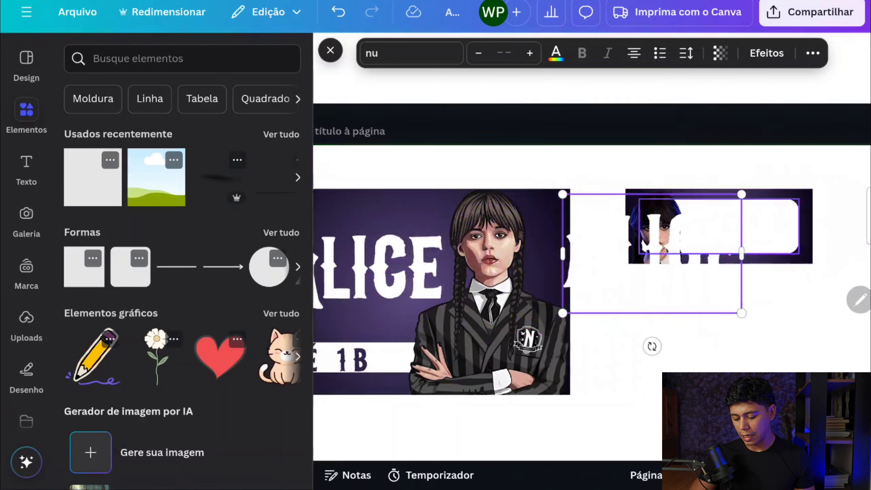
# Shrink the copied name text and place it on the small label's white area beside the character's face
pyautogui.scroll(3, 729, 239)
pyautogui.moveTo(341, 354); pyautogui.dragTo(412, 307)
pyautogui.moveTo(463, 273); pyautogui.dragTo(583, 238)
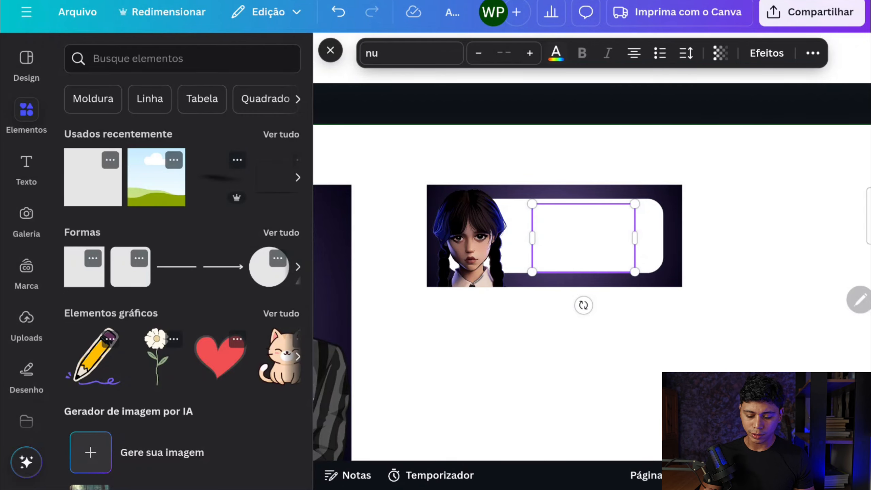
# Colour the small label's name text with the document's dark purple and enlarge it slightly to fill the white area
pyautogui.click(556, 53)
pyautogui.click(162, 169)
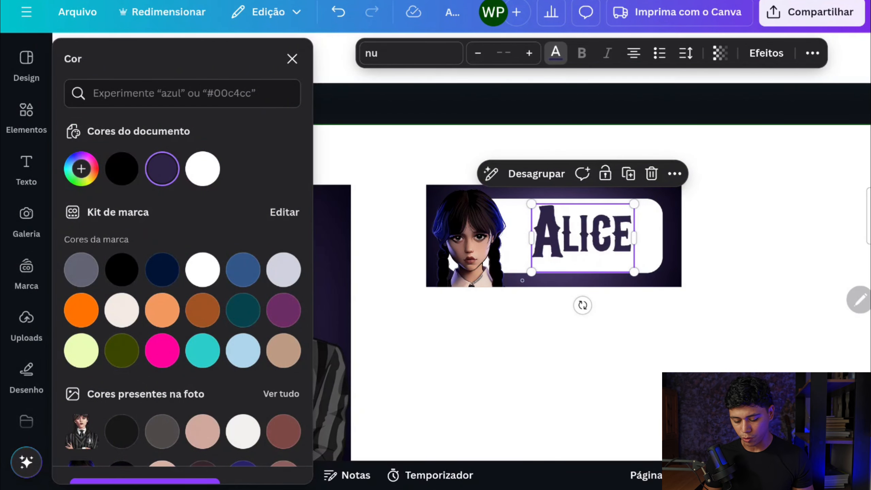
pyautogui.moveTo(531, 272); pyautogui.dragTo(518, 287)
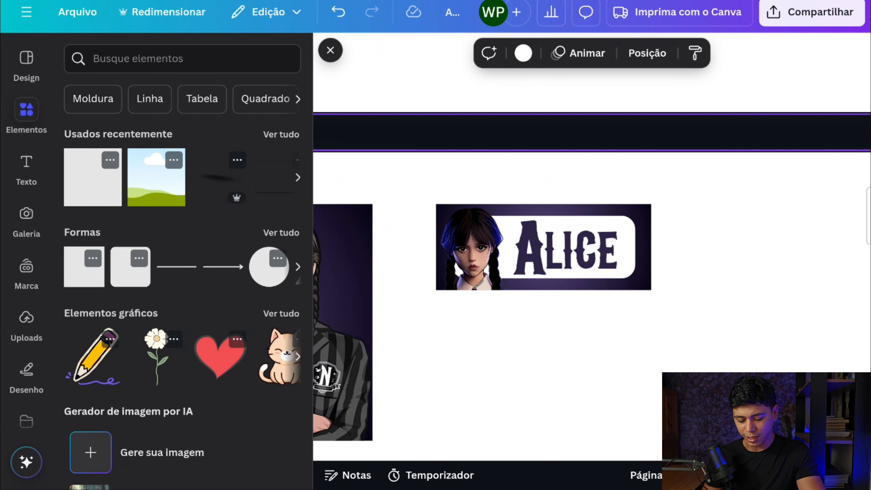
# Set the new blue square's size to 6.5 cm wide and 4 cm high
pyautogui.scroll(-1, 435, 290)
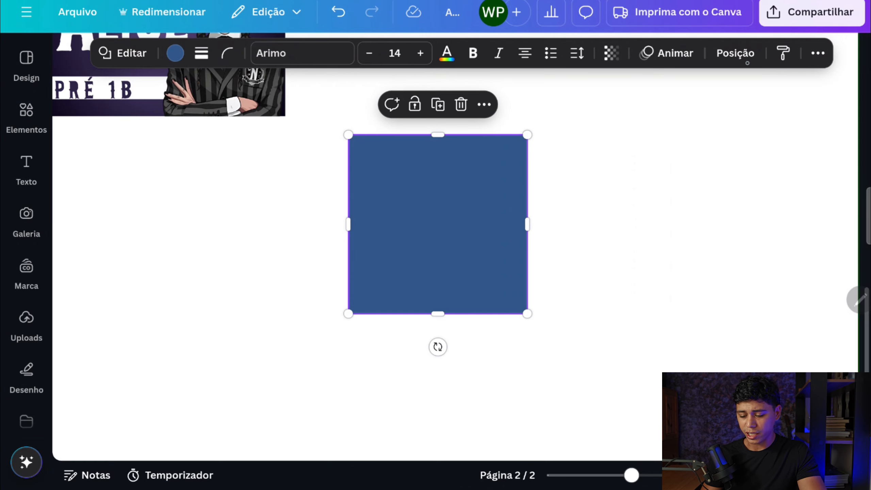
pyautogui.click(739, 58)
pyautogui.click(101, 397)
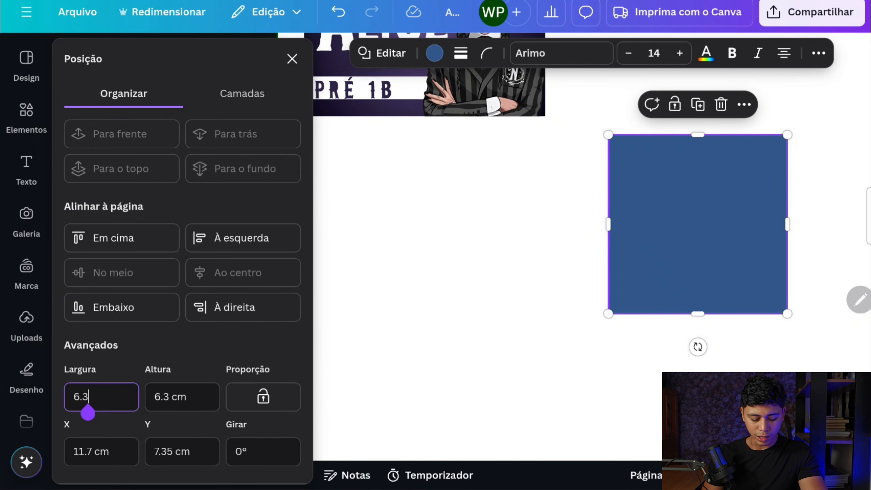
pyautogui.press('BackSpace')
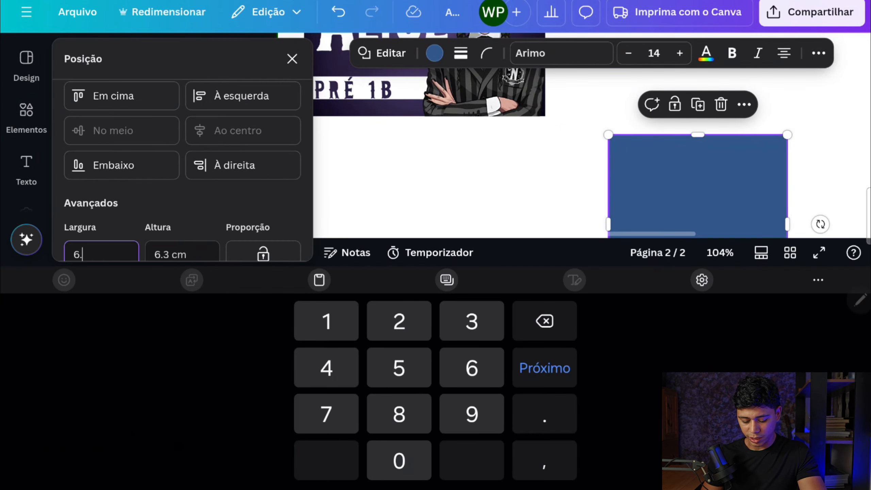
pyautogui.write('5')
pyautogui.press('Tab')
pyautogui.press('Tab')
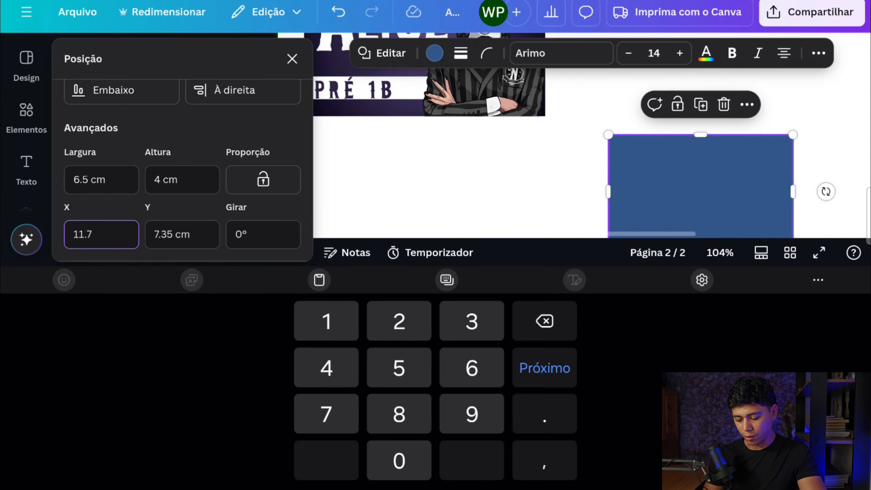
# Move the 6.5 x 4 cm blue rectangle to the free space beside the small name label, near the page's top edge
pyautogui.click(459, 178)
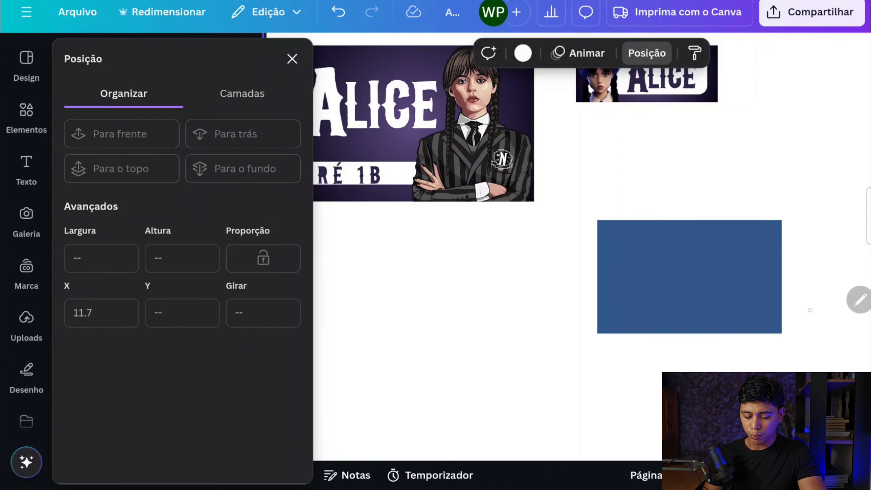
pyautogui.moveTo(809, 310); pyautogui.dragTo(684, 319)
pyautogui.click(598, 305)
pyautogui.moveTo(598, 305); pyautogui.dragTo(722, 131)
pyautogui.hscroll(3, 562, 291)
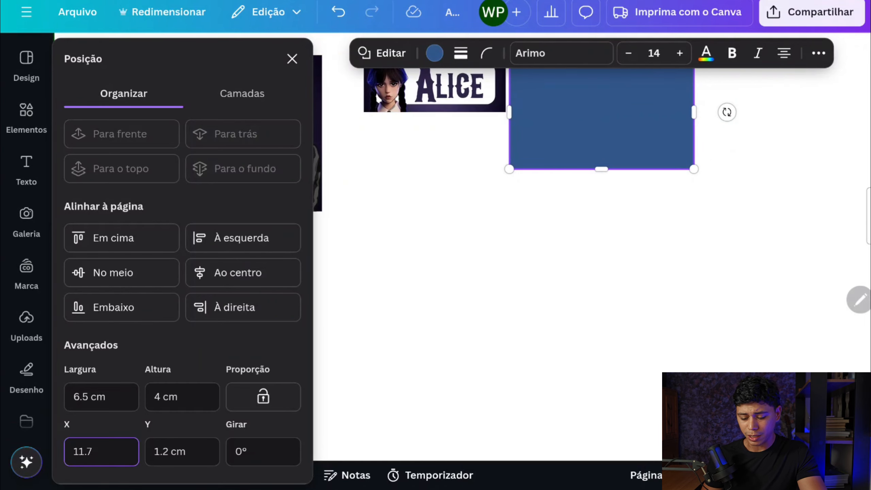
pyautogui.scroll(2, 562, 291)
pyautogui.moveTo(564, 187); pyautogui.dragTo(602, 184)
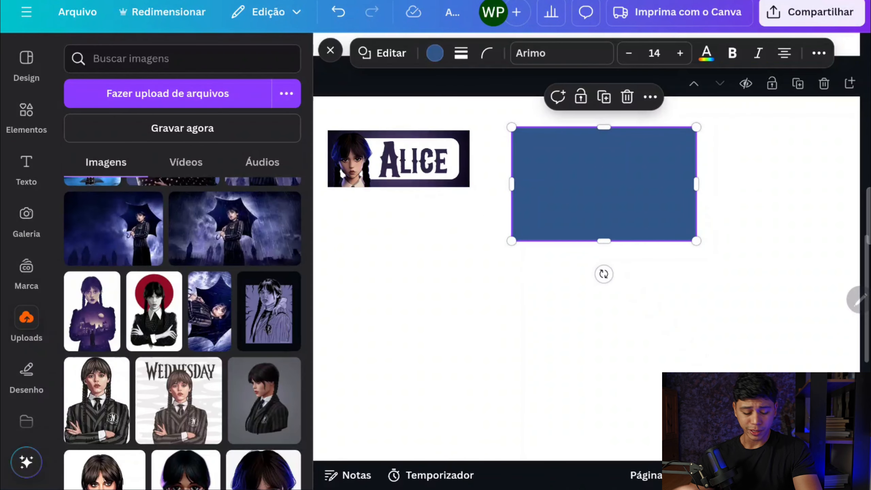
# Add the uploaded purple character drawing without its background and shrink it over the blue rectangle
pyautogui.click(269, 311)
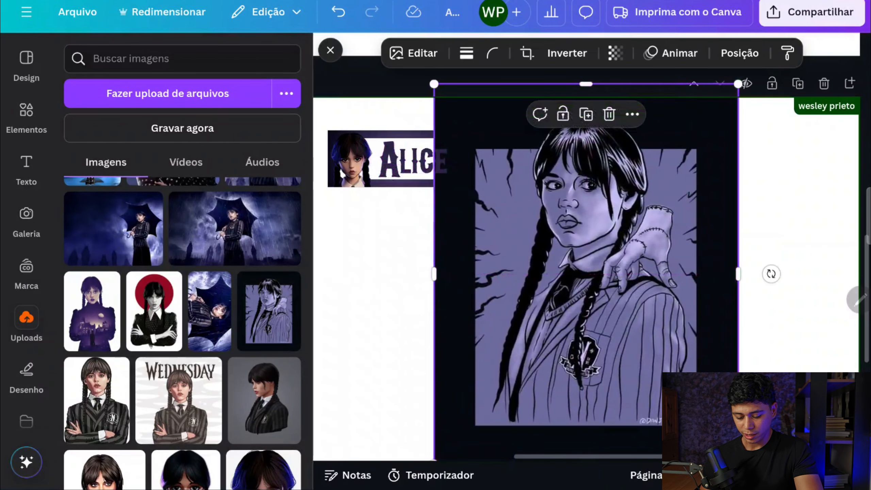
pyautogui.click(413, 53)
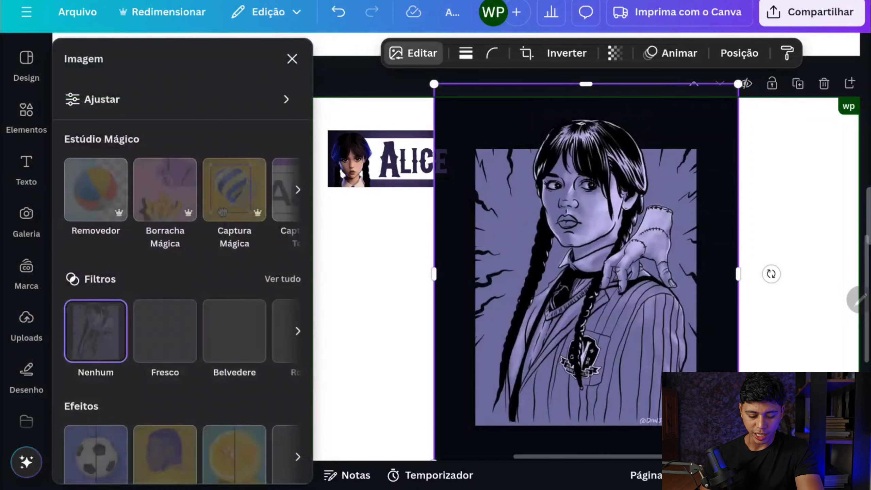
pyautogui.click(95, 189)
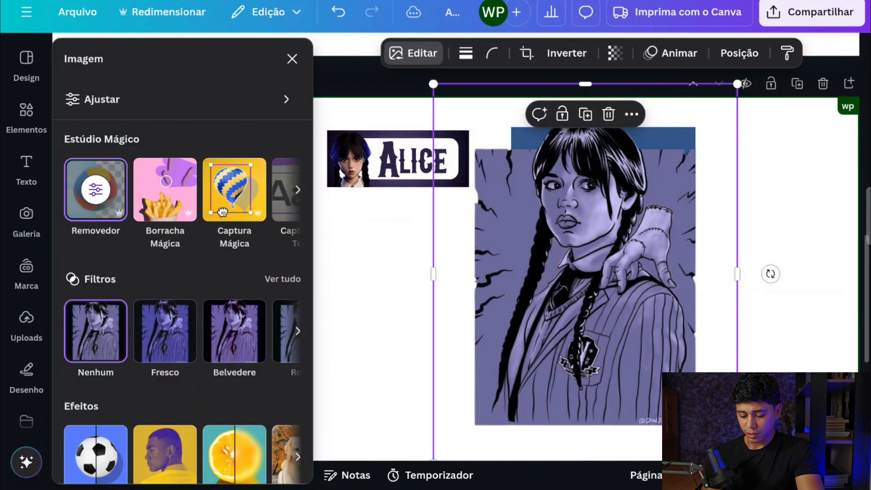
pyautogui.moveTo(737, 84); pyautogui.dragTo(607, 247)
pyautogui.moveTo(520, 356); pyautogui.dragTo(648, 222)
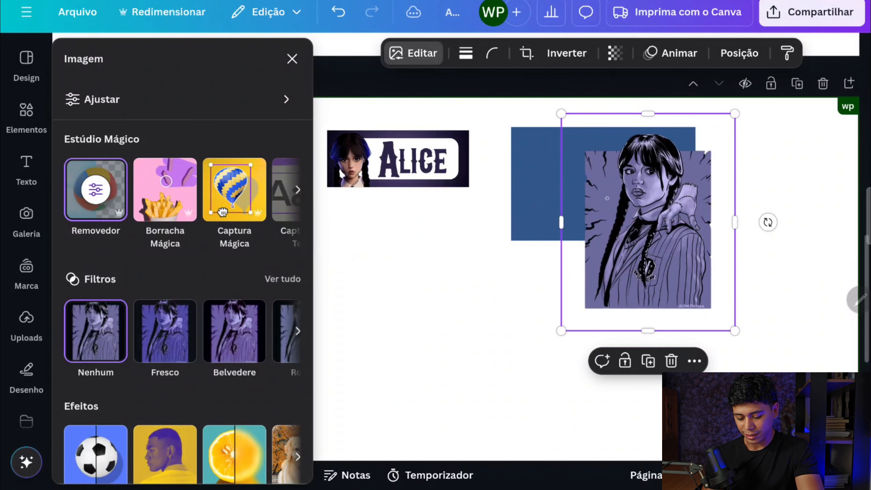
# Recolour the blue rectangle with the purple sampled from the character drawing's background
pyautogui.click(529, 200)
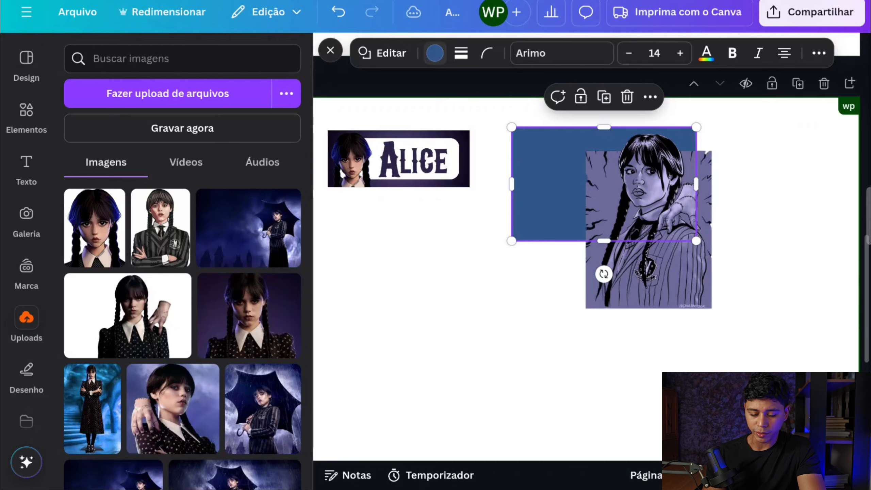
pyautogui.click(434, 52)
pyautogui.click(81, 168)
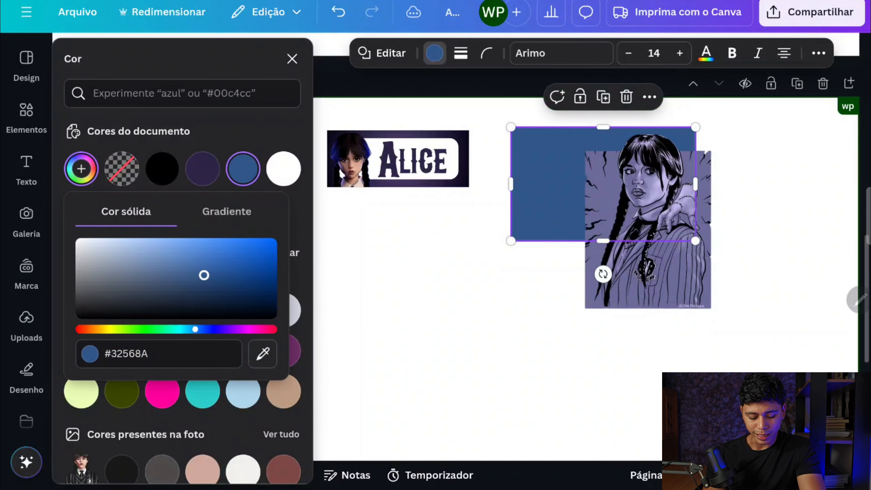
pyautogui.click(263, 354)
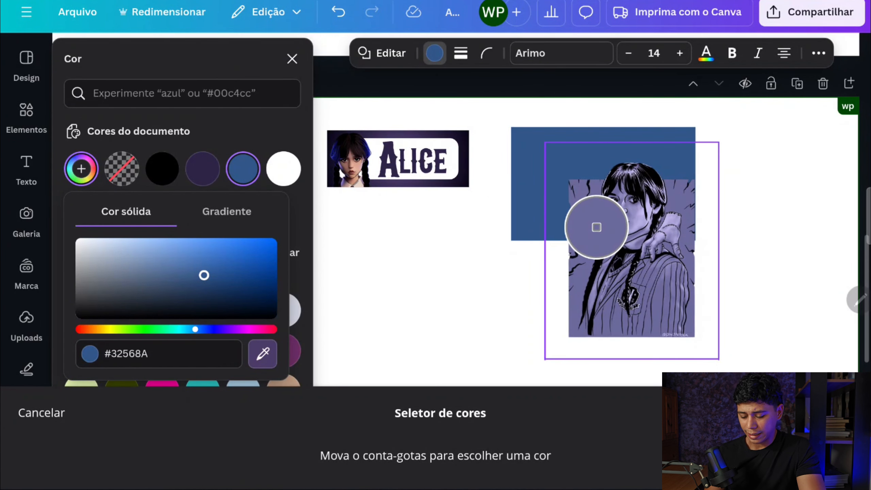
pyautogui.click(596, 227)
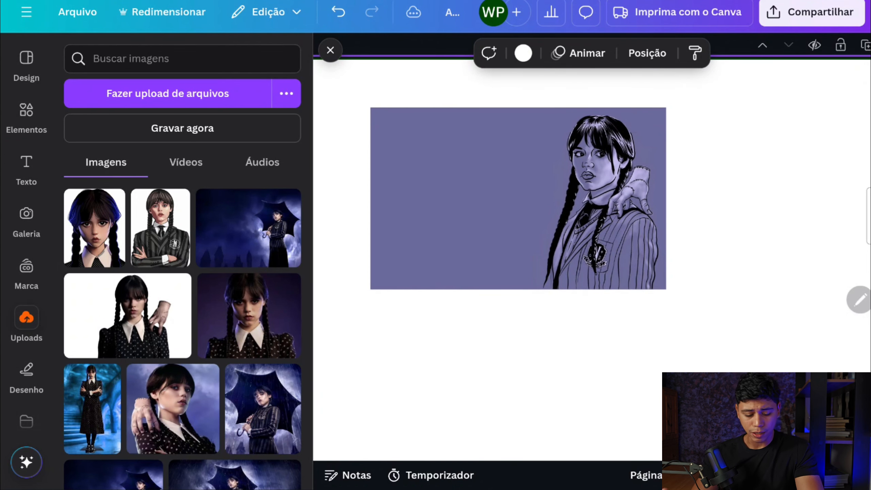
# Search the graphic elements for "Raio" and insert the black lightning bolt with jagged side strokes
pyautogui.click(26, 116)
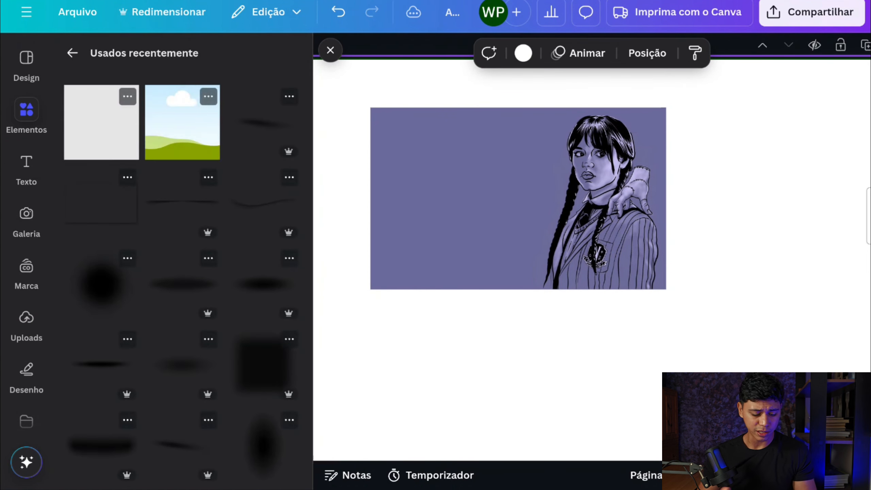
pyautogui.click(72, 53)
pyautogui.click(182, 59)
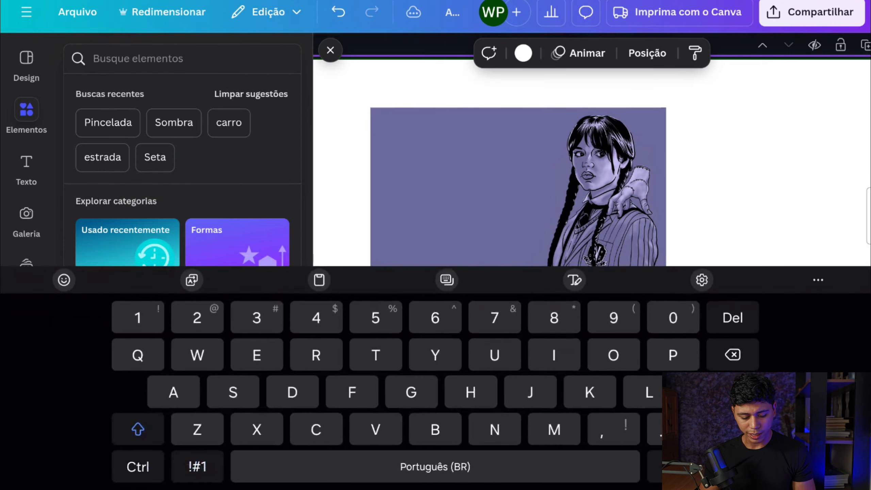
pyautogui.write('Raio')
pyautogui.press('Return')
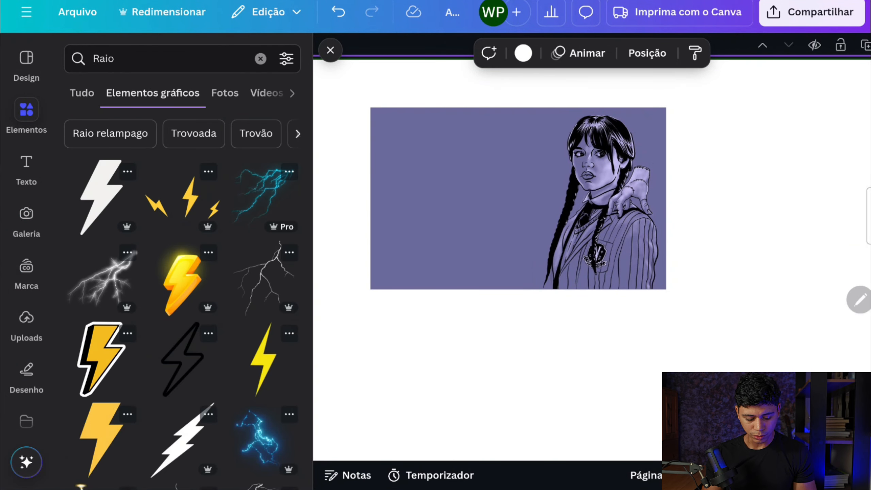
pyautogui.scroll(-5, 183, 275)
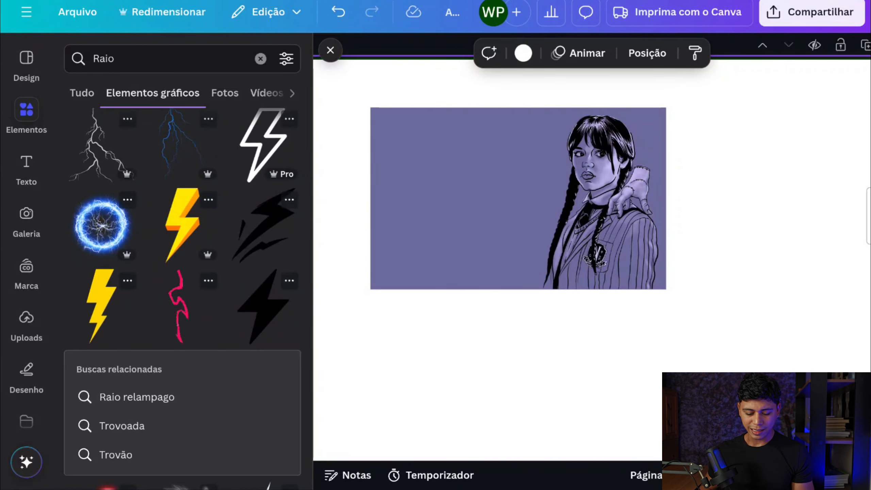
pyautogui.click(264, 226)
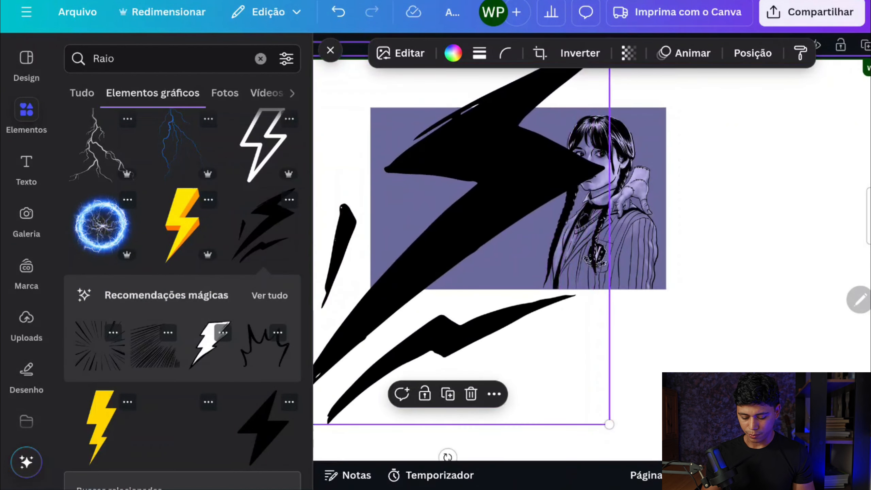
# Shrink the lightning graphic and place it beside the character's head at the purple label's upper corner
pyautogui.moveTo(480, 192); pyautogui.dragTo(582, 256)
pyautogui.moveTo(710, 107); pyautogui.dragTo(564, 282)
pyautogui.moveTo(488, 353); pyautogui.dragTo(674, 96)
pyautogui.moveTo(534, 232); pyautogui.dragTo(591, 164)
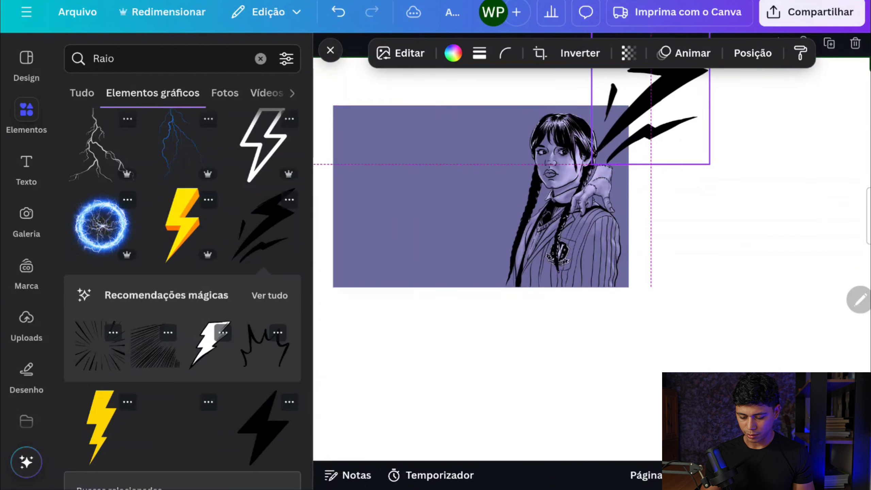
pyautogui.moveTo(651, 99); pyautogui.dragTo(651, 105)
pyautogui.scroll(1, 651, 105)
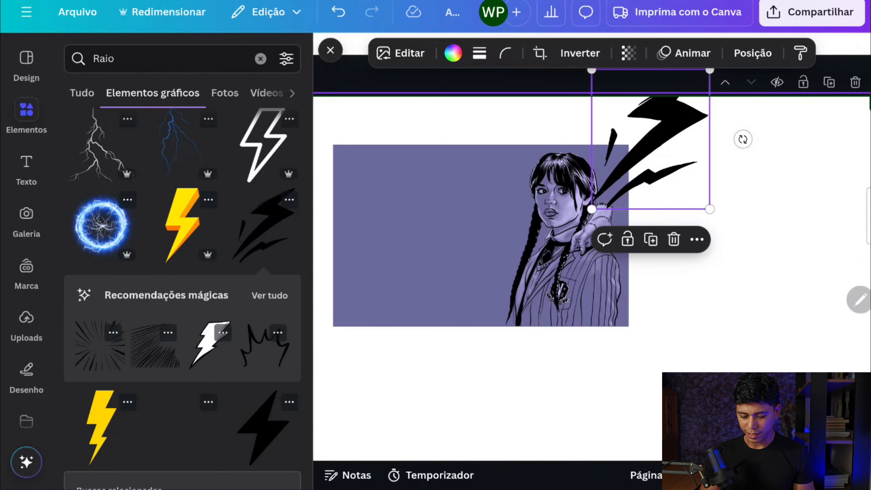
# Crop the lightning graphic so that it ends at the purple label's upper and outer edges
pyautogui.click(539, 53)
pyautogui.moveTo(708, 71); pyautogui.dragTo(696, 146)
pyautogui.moveTo(695, 206); pyautogui.dragTo(627, 203)
pyautogui.click(628, 204)
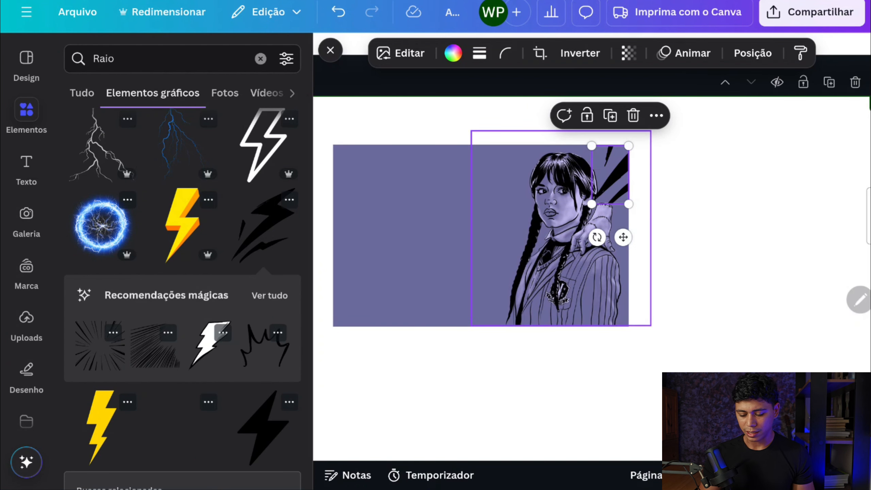
pyautogui.press('Escape')
pyautogui.scroll(2, 481, 235)
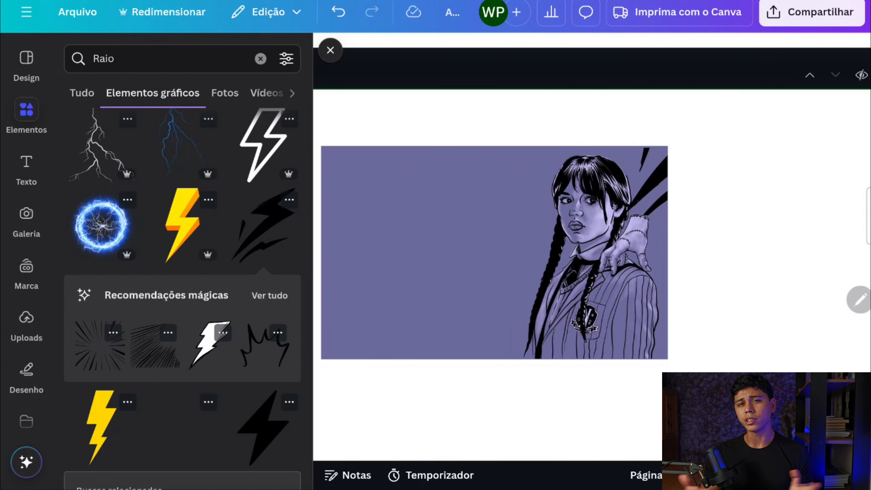
# Place an enlarged copy of the name text beside the character on the purple label and colour it black
pyautogui.scroll(-3, 490, 252)
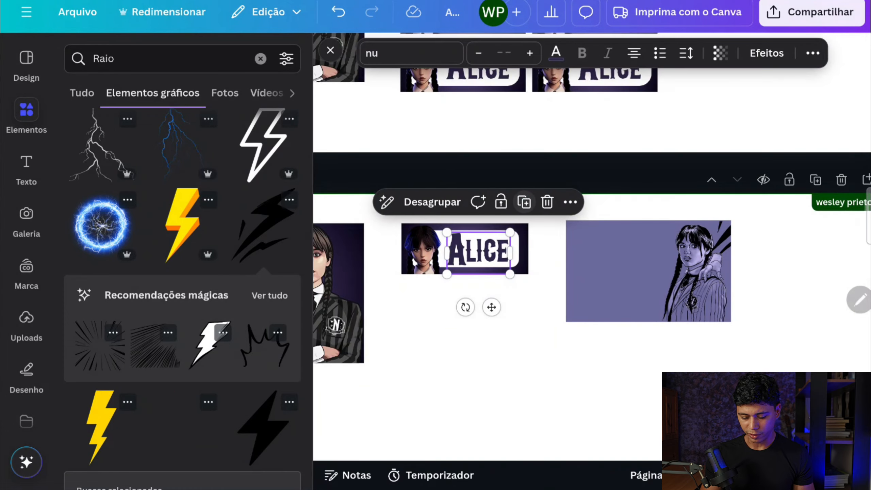
pyautogui.moveTo(478, 248); pyautogui.dragTo(598, 260)
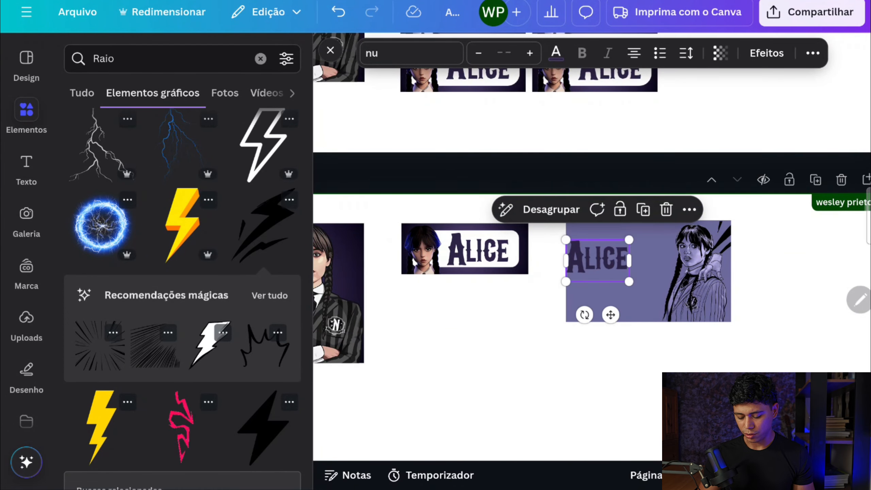
pyautogui.scroll(3, 598, 259)
pyautogui.moveTo(538, 275); pyautogui.dragTo(545, 268)
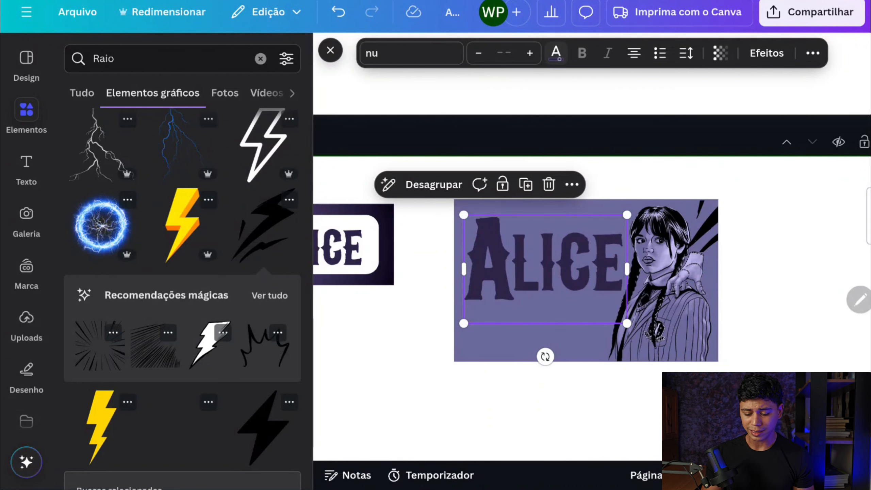
pyautogui.click(556, 53)
pyautogui.click(121, 168)
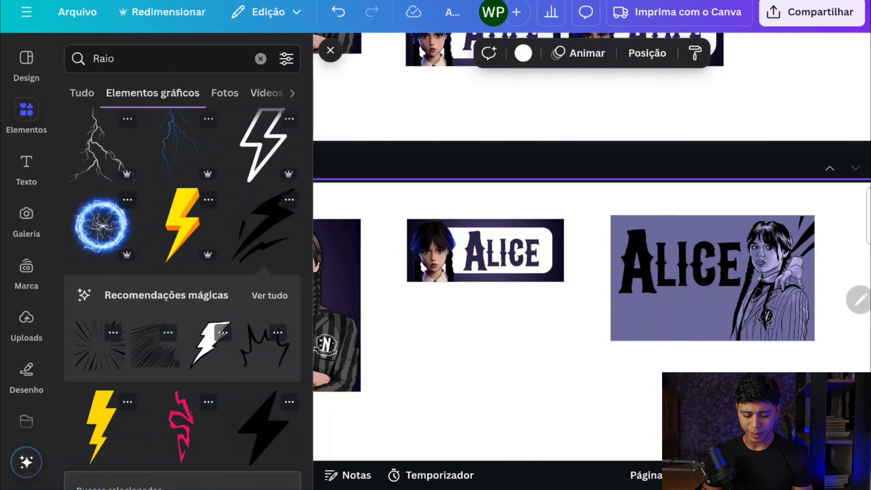
# Copy the "PRÉ 1B" class text from the large label on page 2
pyautogui.hscroll(-5, 590, 301)
pyautogui.click(353, 363)
pyautogui.click(447, 321)
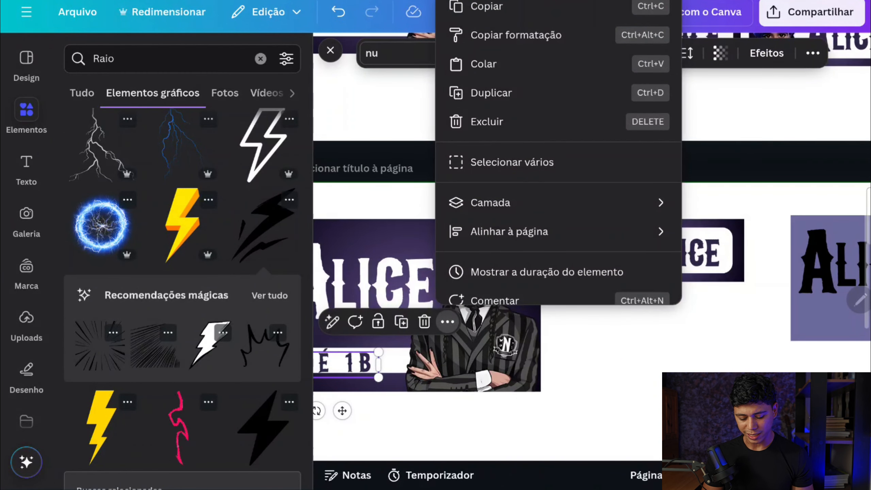
pyautogui.click(506, 9)
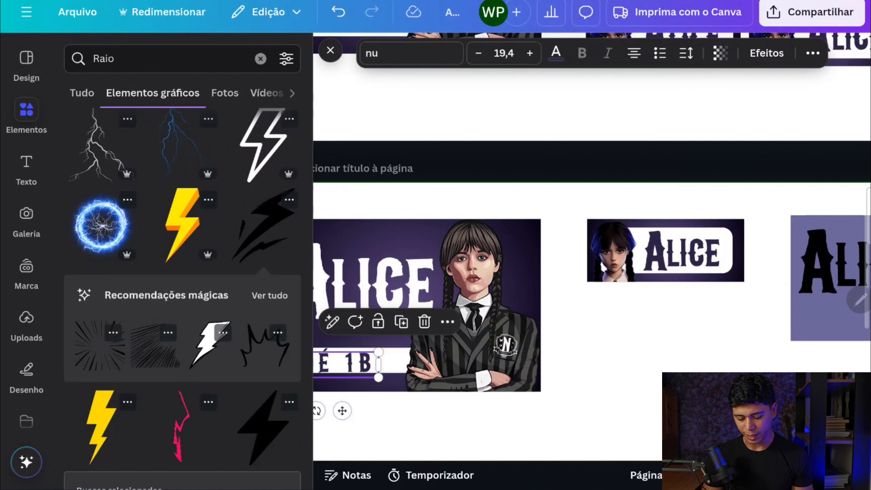
# Place the copied class text beneath the name on the purple label, reduced to size 13.3, and colour it black
pyautogui.hscroll(4, 590, 275)
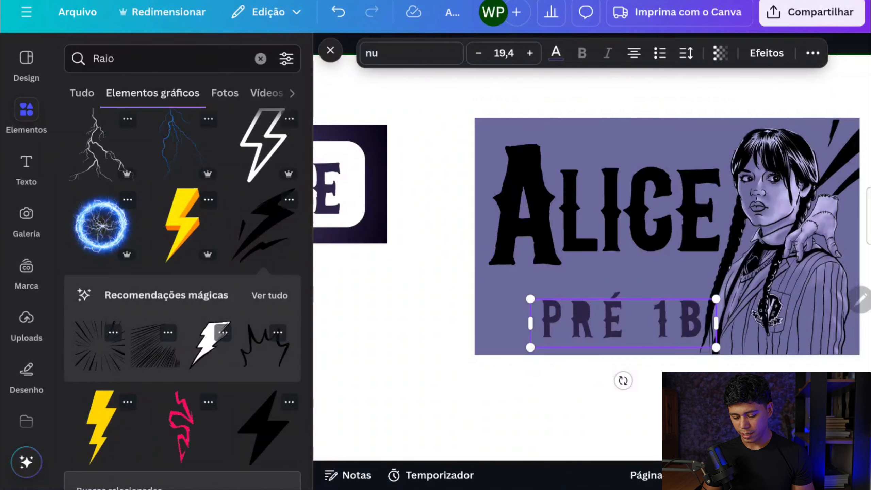
pyautogui.moveTo(623, 323)
pyautogui.mouseDown()
pyautogui.moveTo(598, 316)
pyautogui.moveTo(607, 316)
pyautogui.mouseUp()
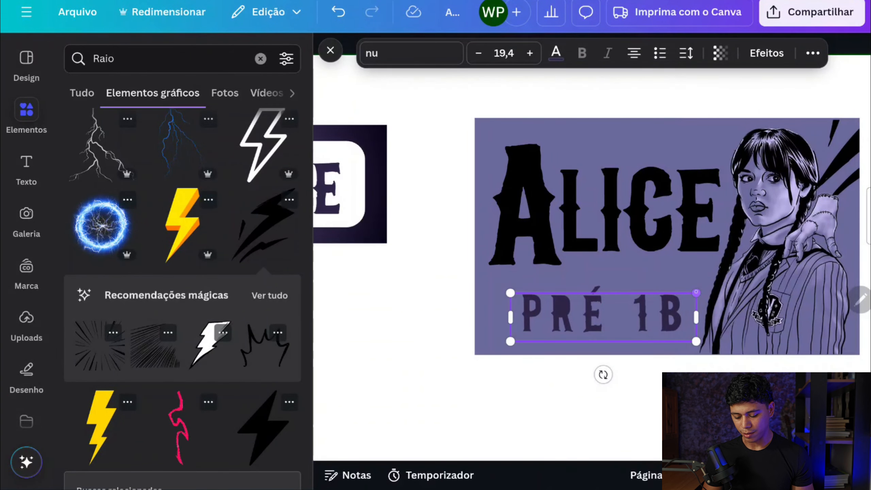
pyautogui.moveTo(700, 292); pyautogui.dragTo(677, 287)
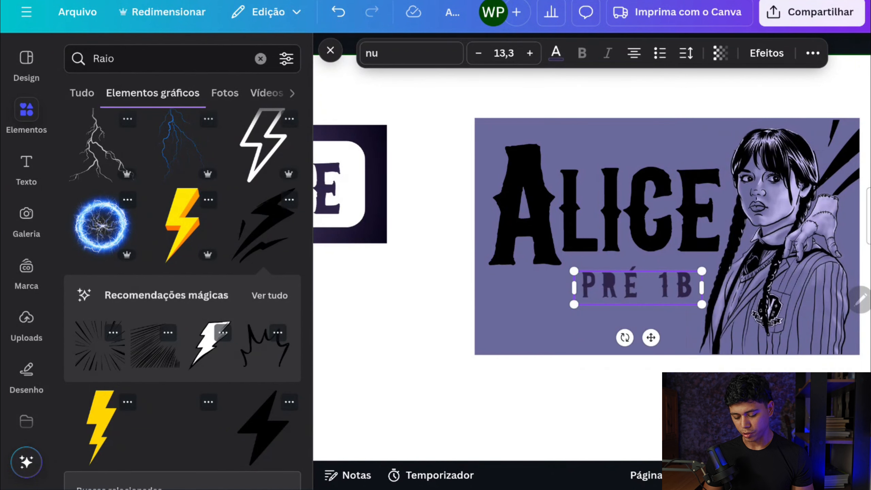
pyautogui.click(555, 53)
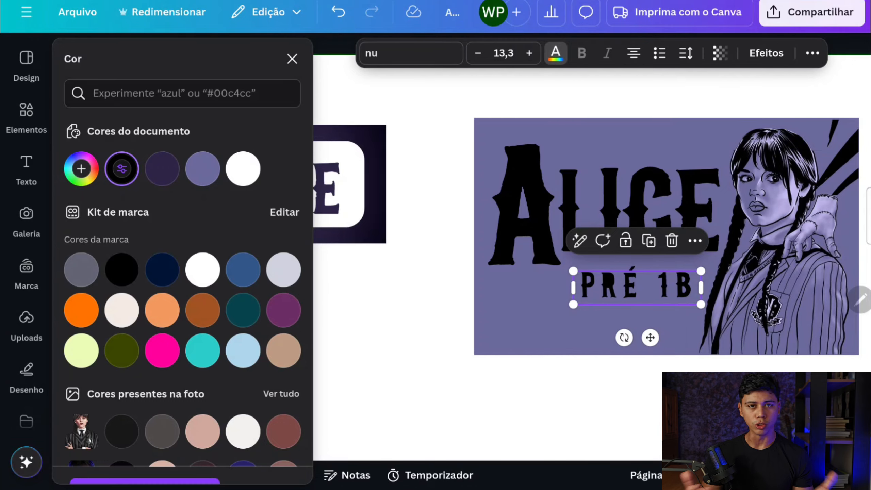
pyautogui.scroll(-10, 603, 288)
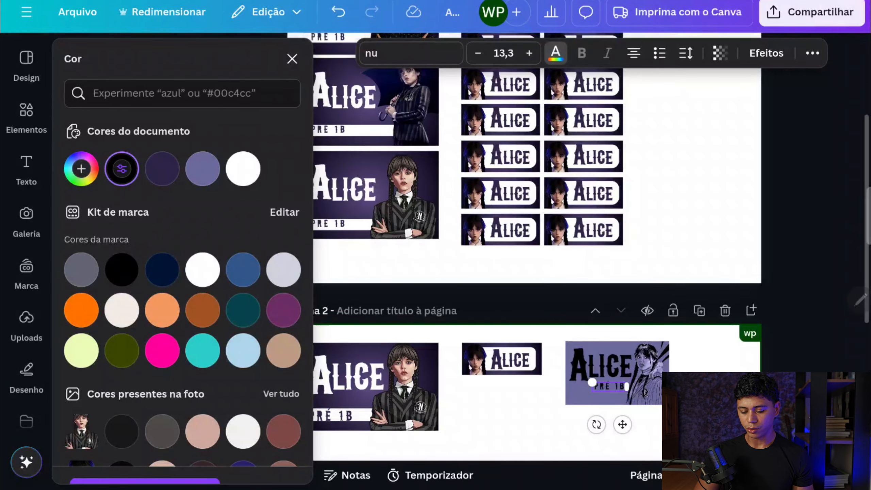
pyautogui.scroll(6, 538, 240)
pyautogui.scroll(3, 567, 194)
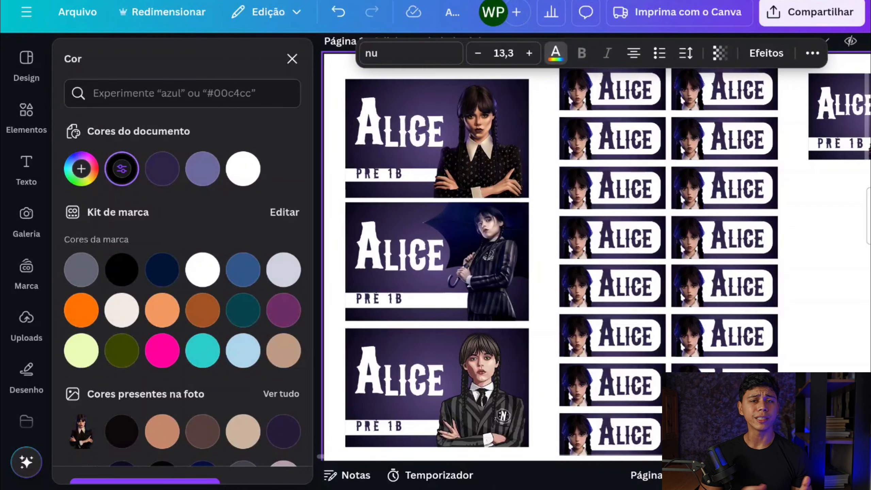
pyautogui.scroll(-4, 568, 194)
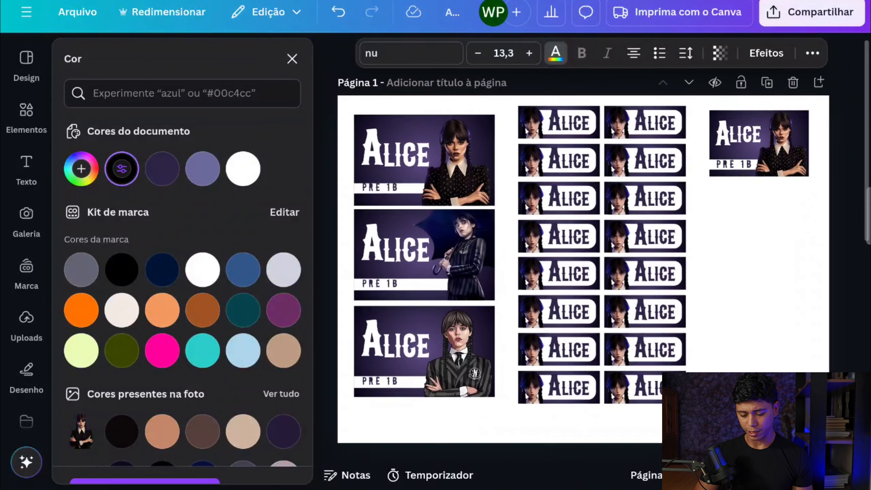